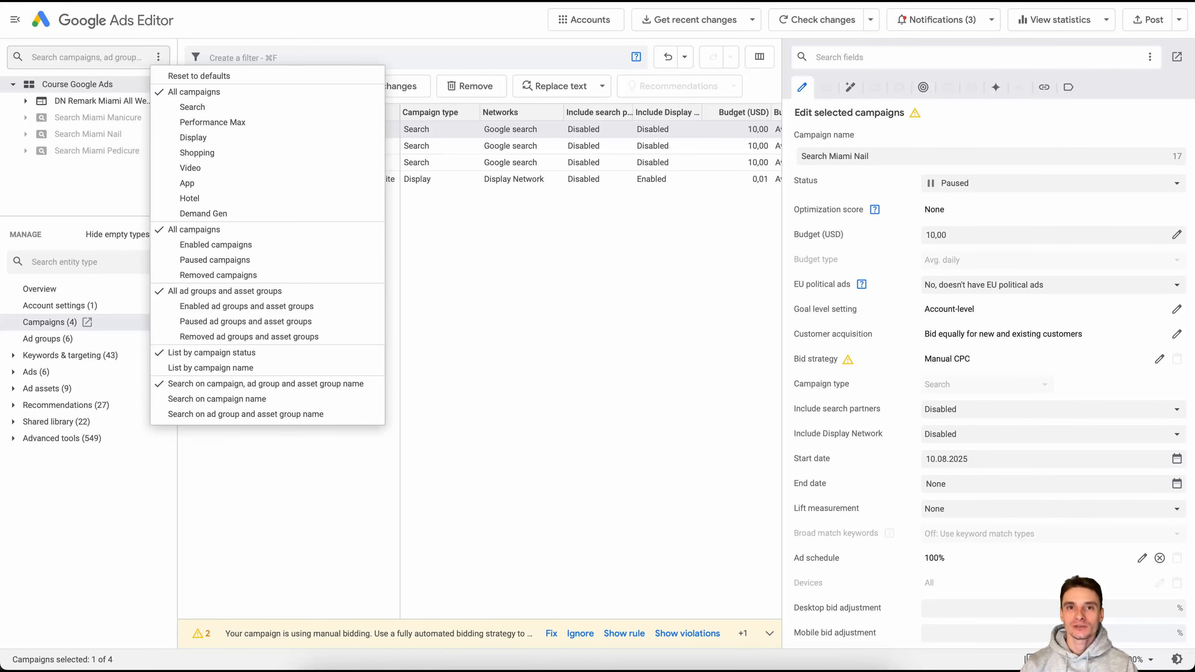
Limit the campaign tree to Display campaigns and paste a duplicate of the DN Remark Miami All Website campaign
{"action": "left_click", "coordinate": [193, 137]}
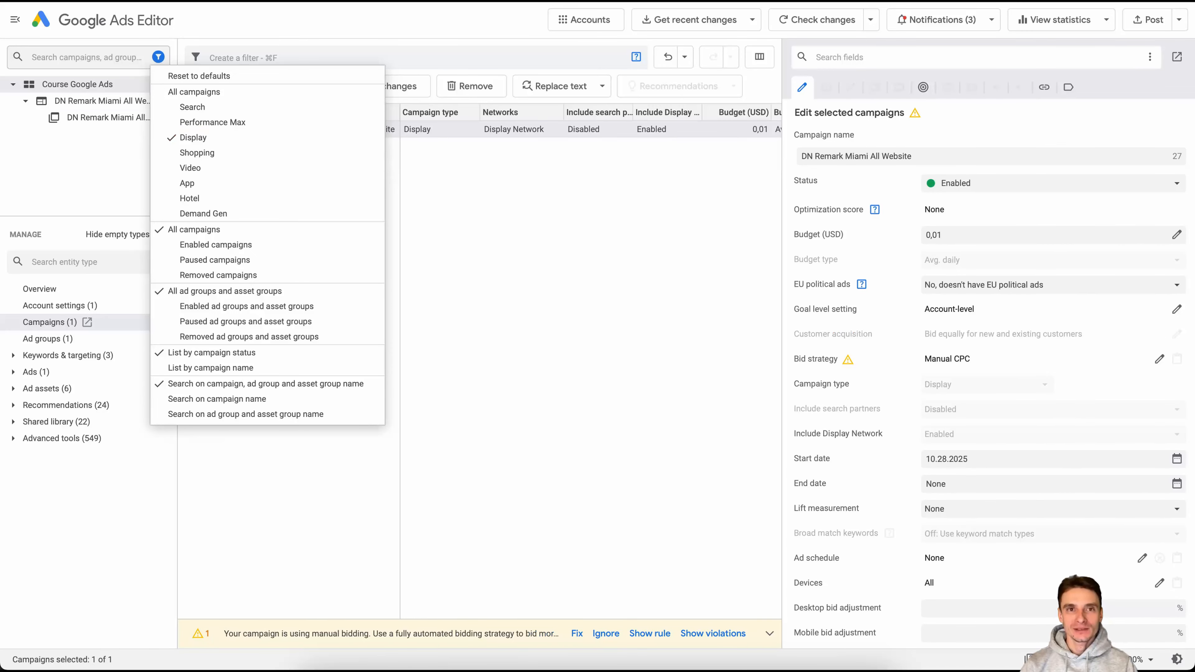
{"action": "key", "text": "Escape"}
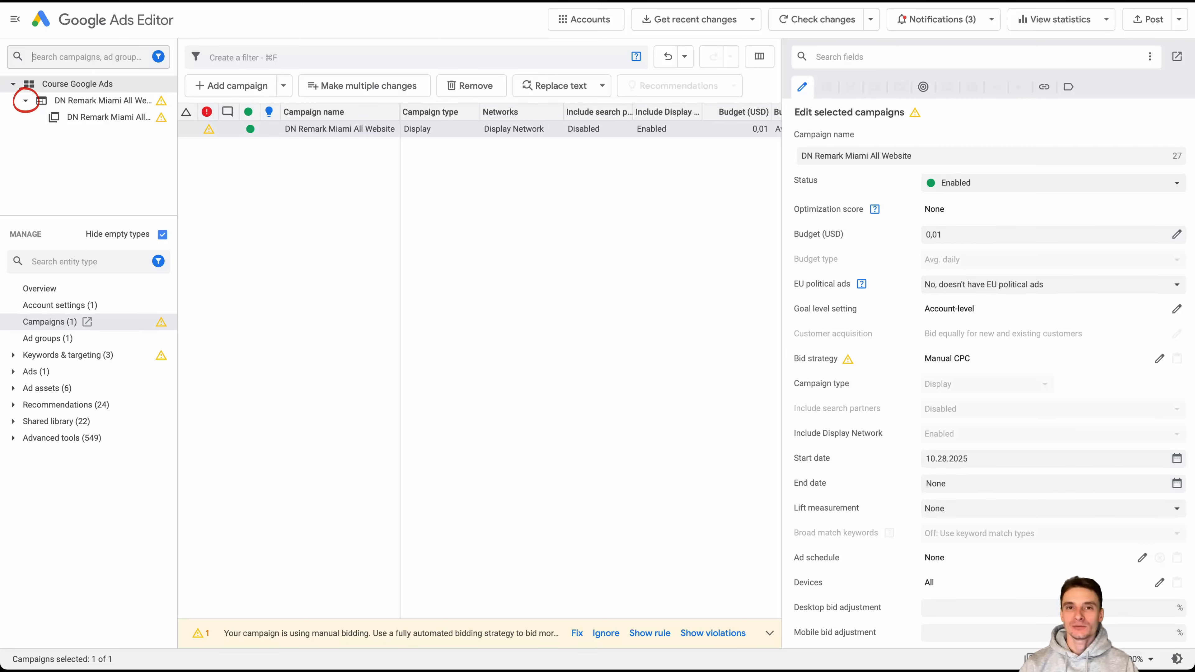
{"action": "left_click", "coordinate": [26, 100]}
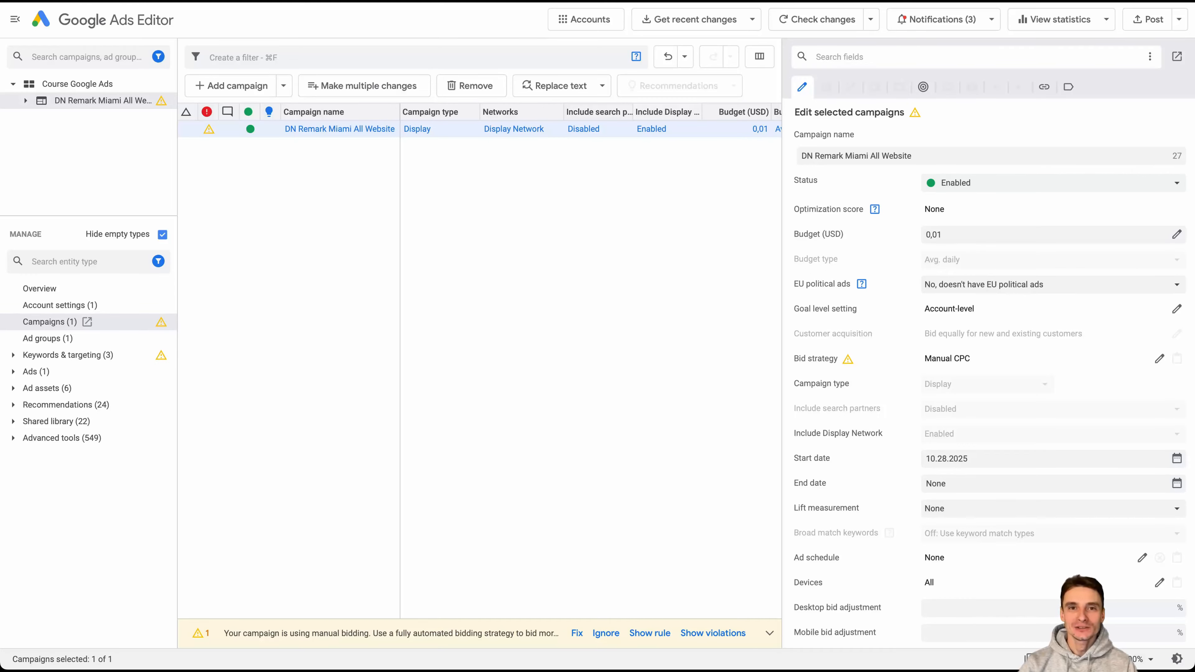
{"action": "key", "text": "super+v"}
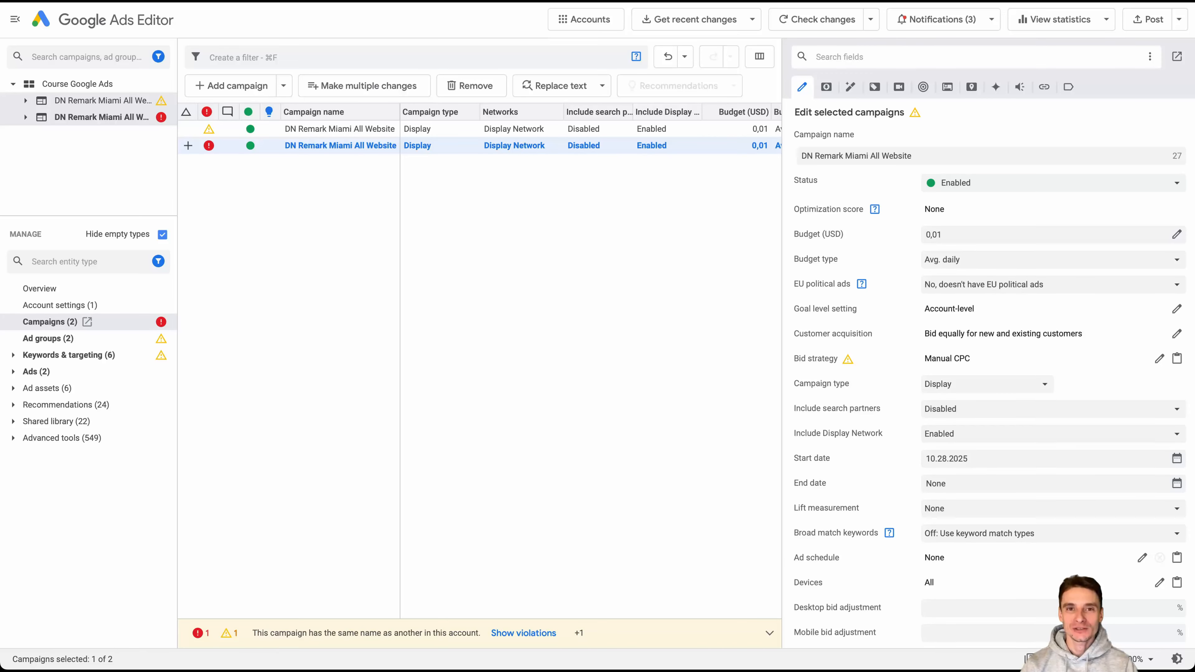
Rename the duplicated campaign as DN Keywords Miami All Website
{"action": "double_click", "coordinate": [830, 155]}
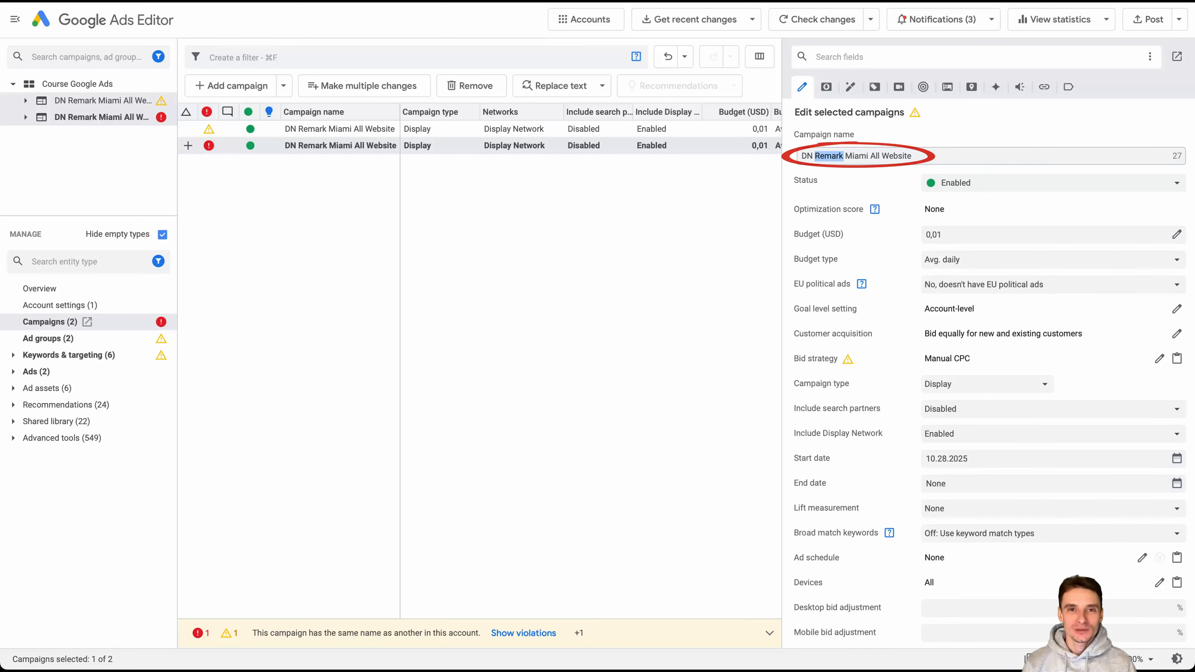
{"action": "type", "text": "Keywords"}
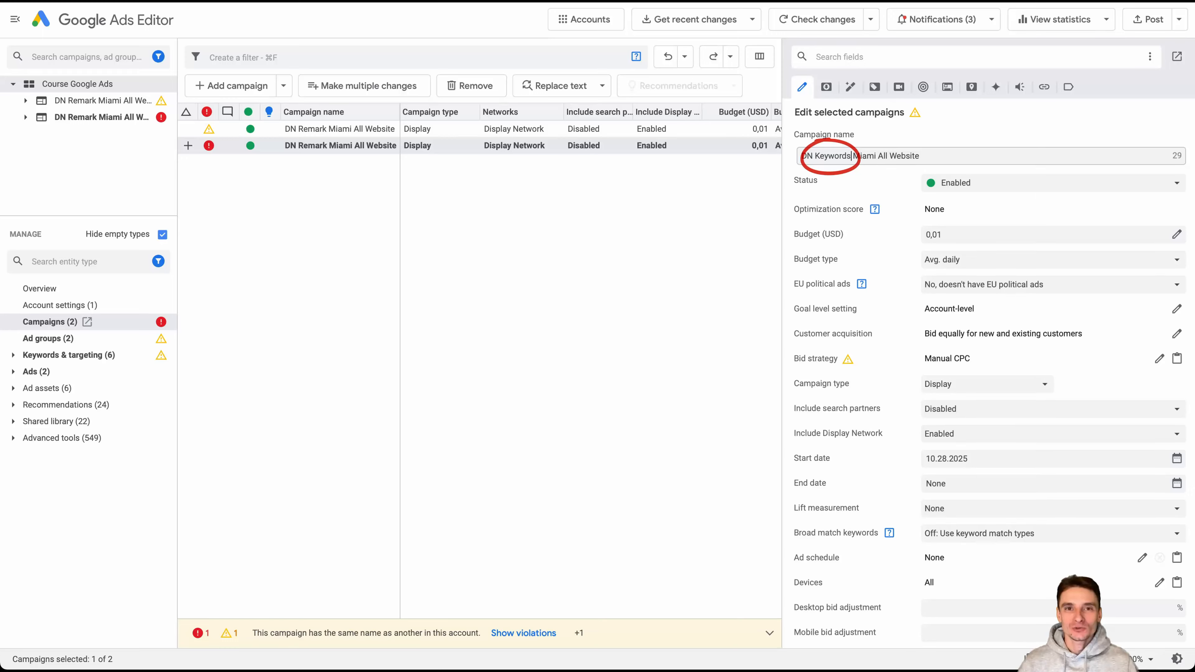
{"action": "key", "text": "Return"}
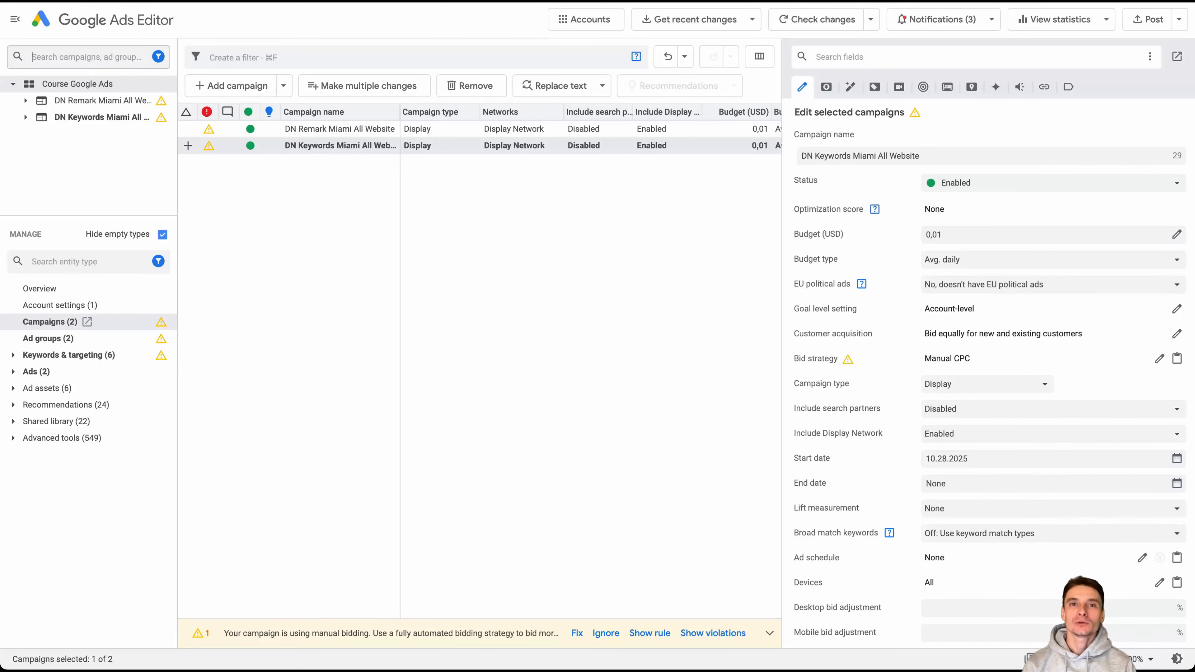
Filter the campaign tree by Keywords and rename the duplicate's ad group as DN Keywords Miami All Website
{"action": "type", "text": "Keywords"}
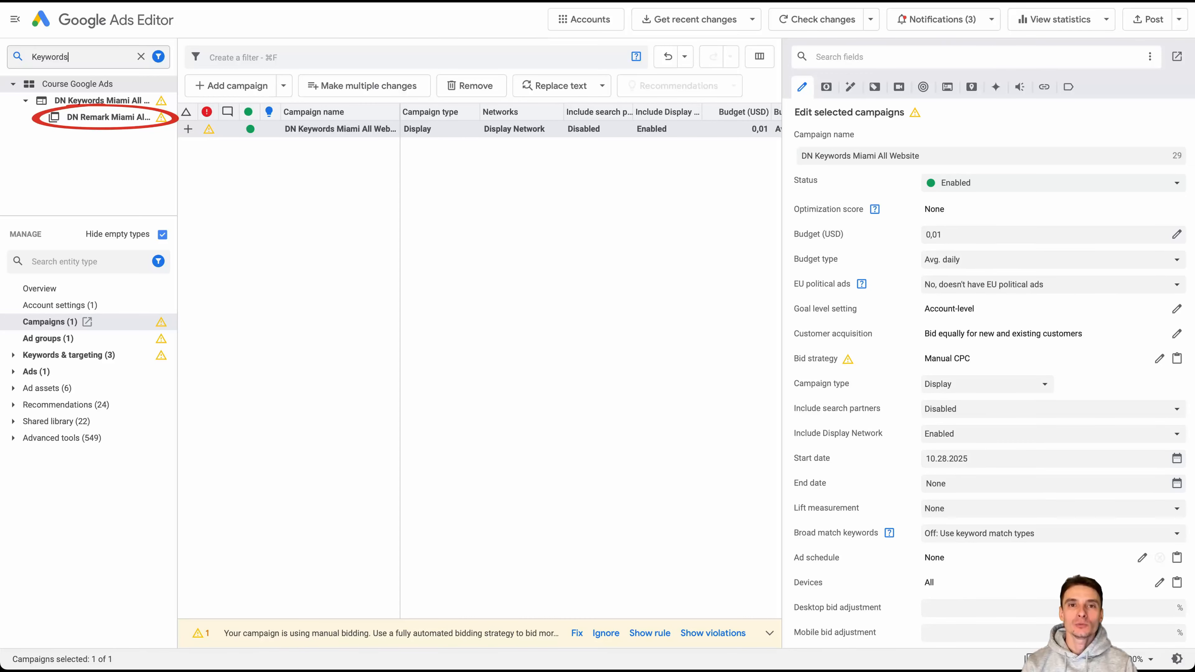
{"action": "left_click", "coordinate": [48, 339]}
{"action": "double_click", "coordinate": [886, 156]}
{"action": "type", "text": "Keywords"}
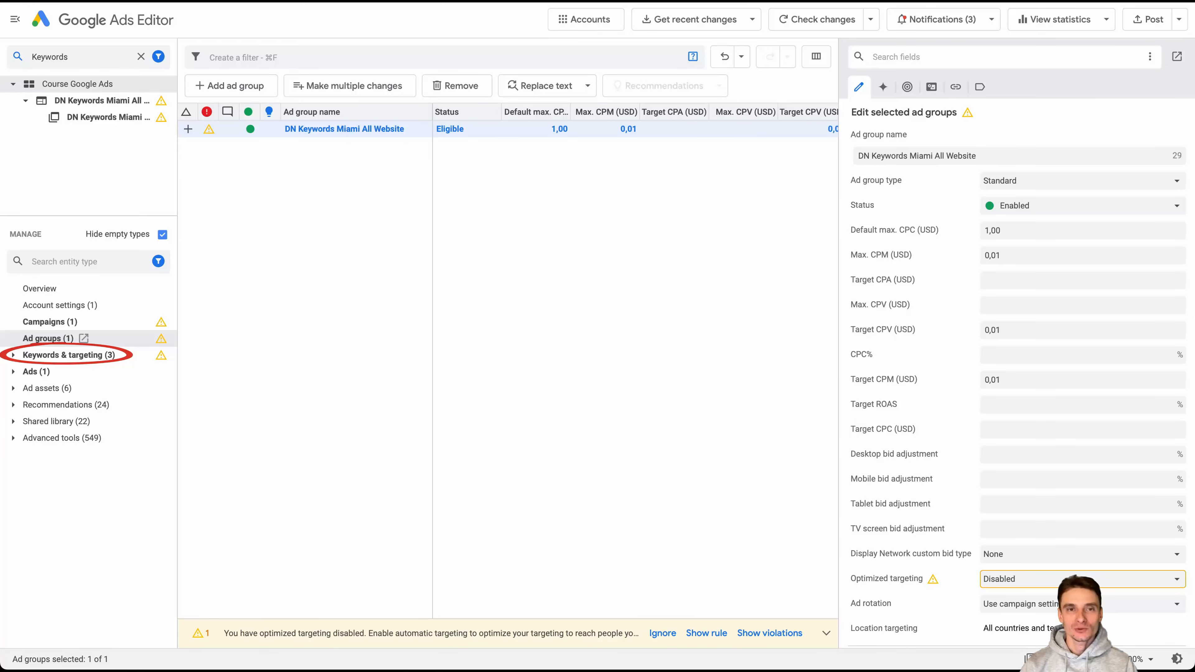
Remove the Entire Website – 540 Days audience segment from the DN Keywords ad group
{"action": "left_click", "coordinate": [68, 355]}
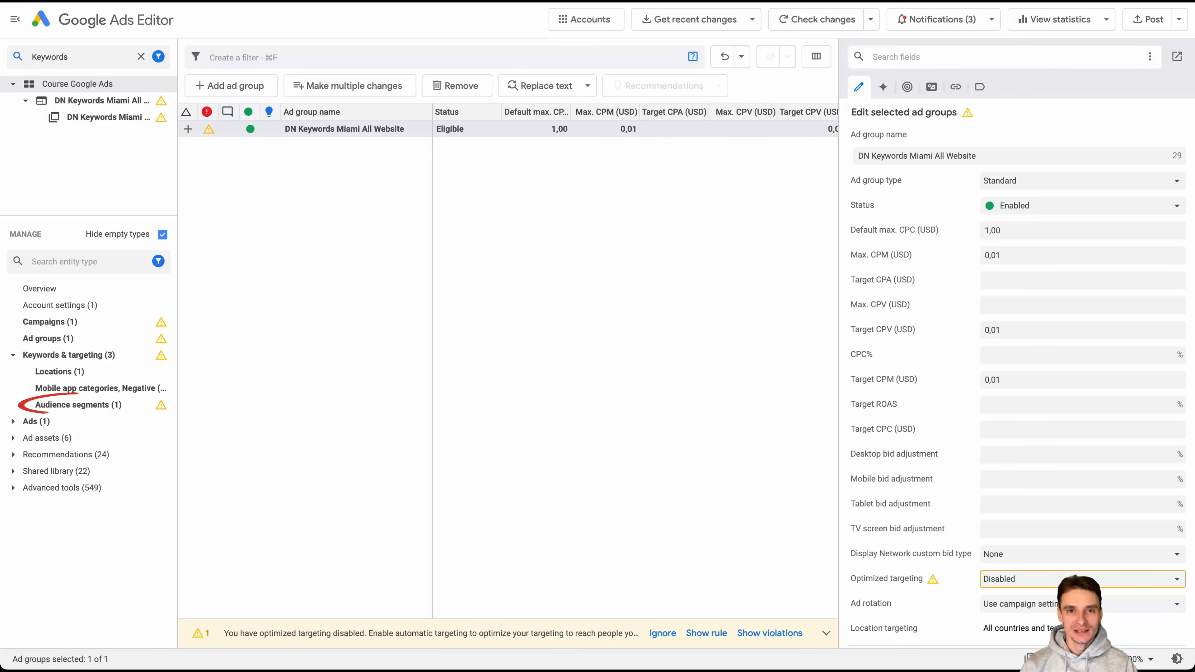
{"action": "left_click", "coordinate": [79, 405]}
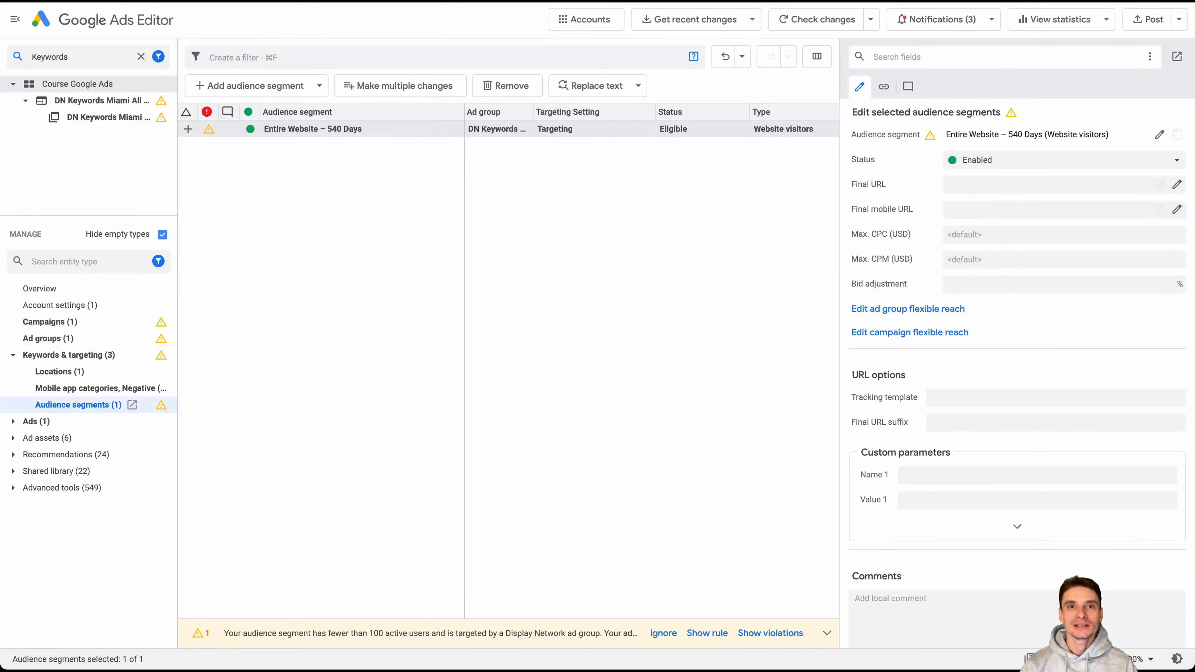
{"action": "left_click", "coordinate": [313, 129]}
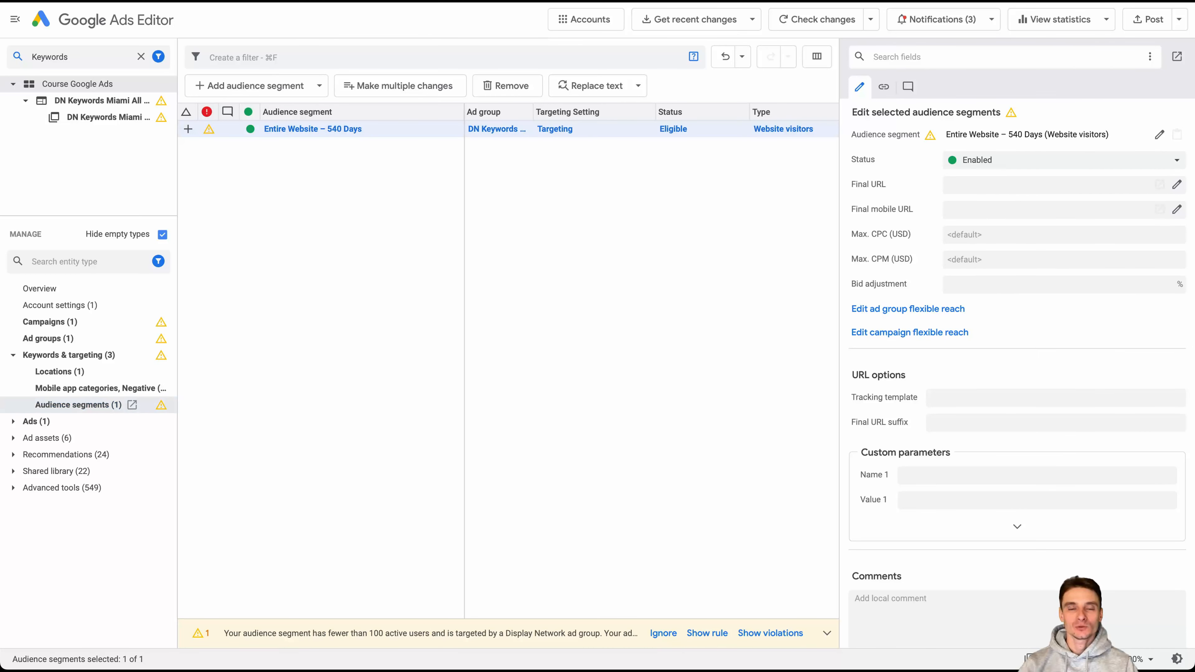
{"action": "left_click", "coordinate": [507, 85]}
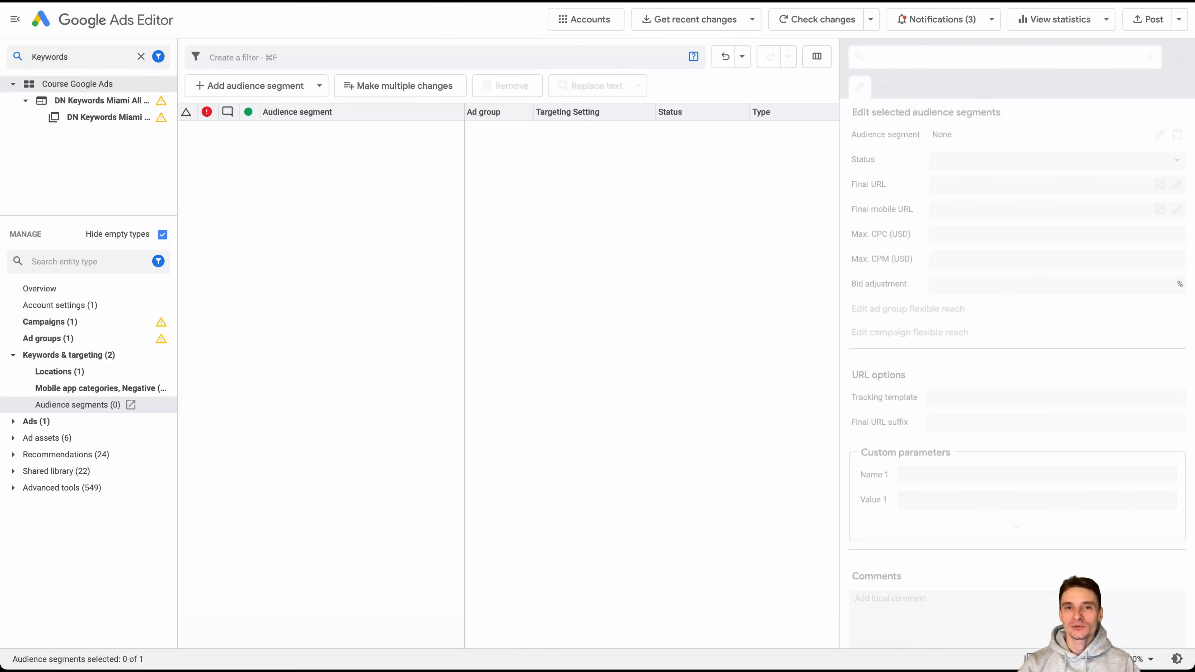
Add the in-market segment Manicures & Pedicures, under Beauty & Personal Care > Spas & Beauty Services, as an ad group-level audience segment
{"action": "left_click", "coordinate": [256, 85]}
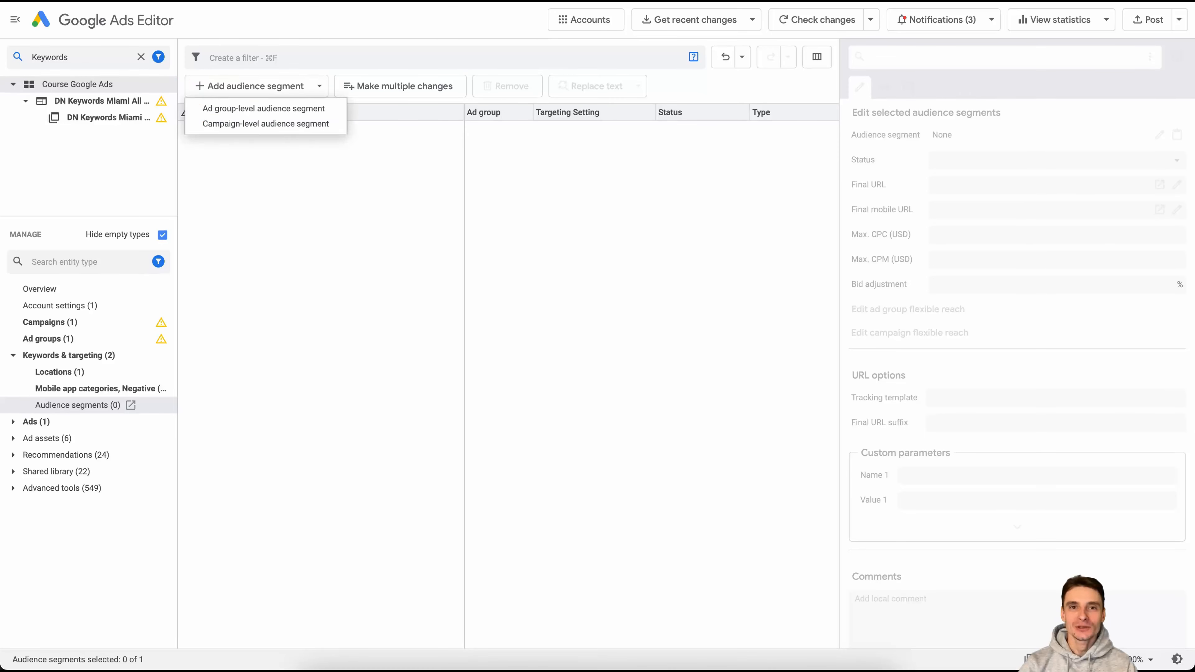
{"action": "left_click", "coordinate": [264, 108]}
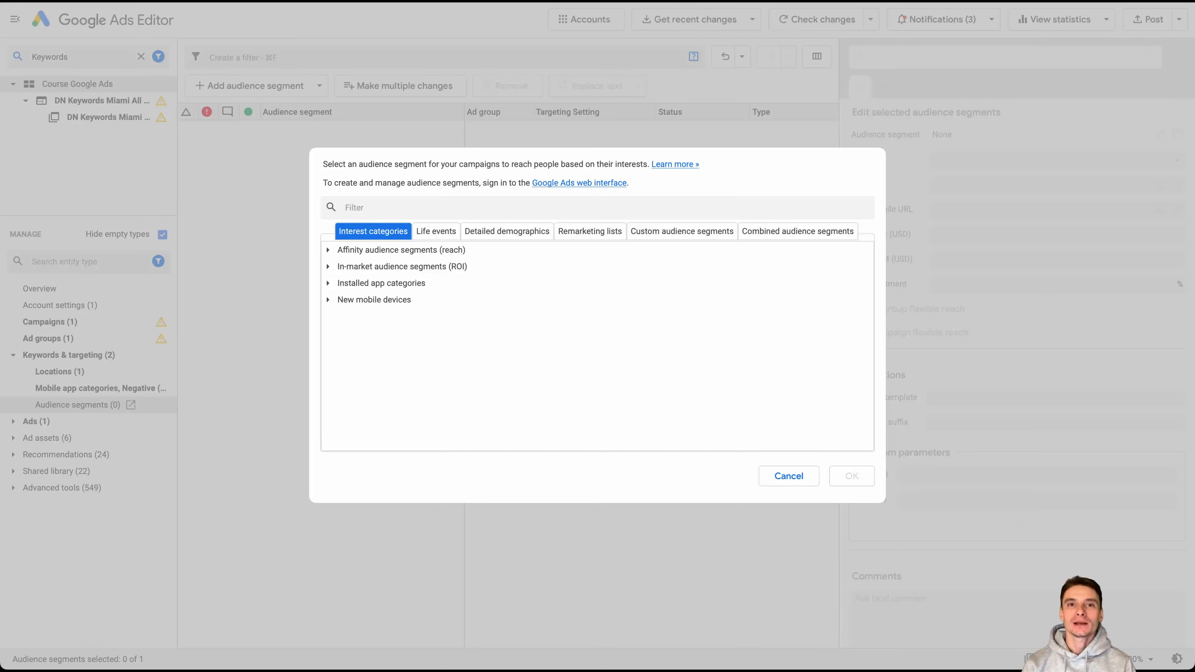
{"action": "left_click", "coordinate": [402, 266]}
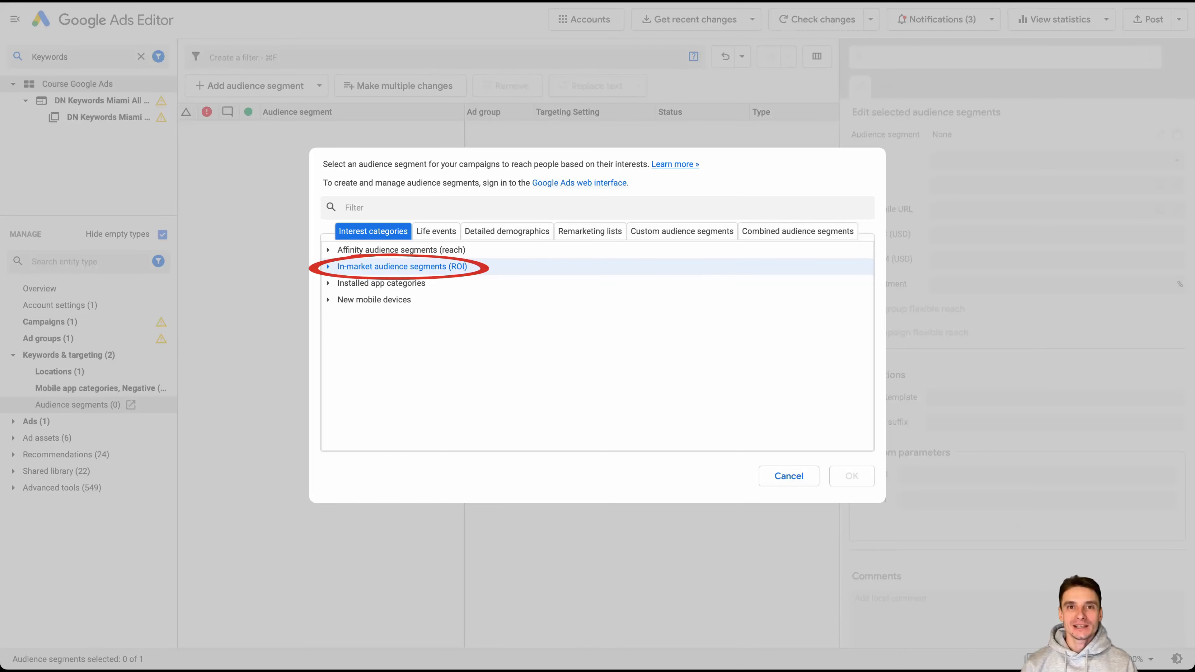
{"action": "left_click", "coordinate": [328, 266]}
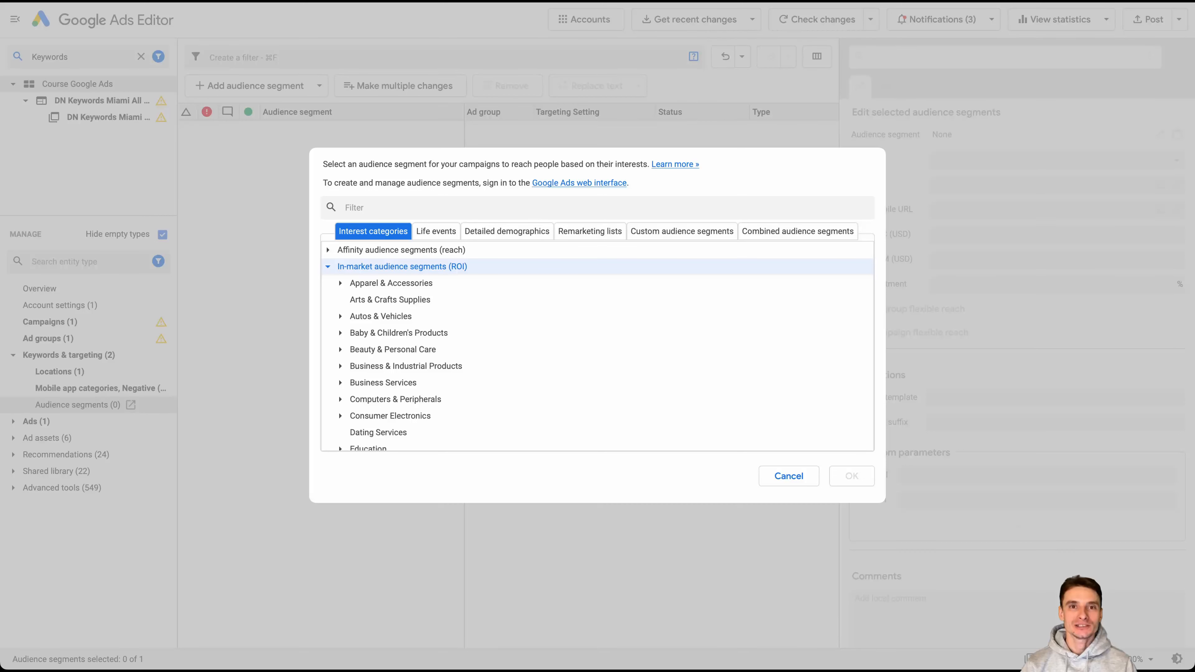
{"action": "left_click", "coordinate": [393, 350]}
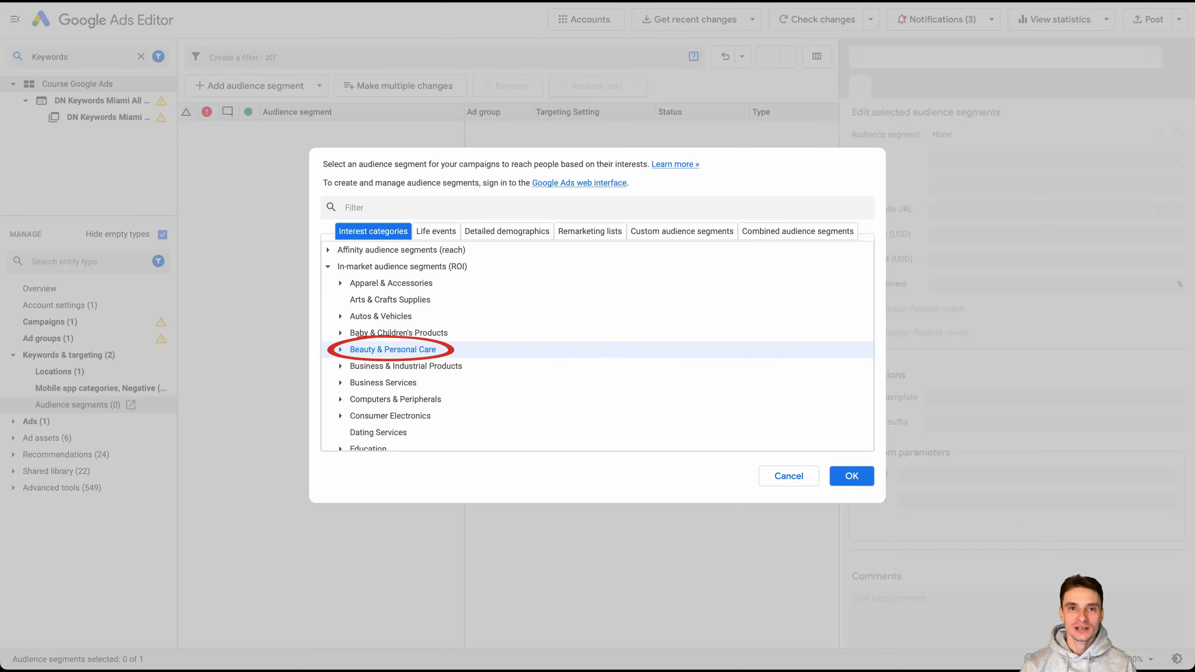
{"action": "left_click", "coordinate": [340, 350]}
{"action": "scroll", "coordinate": [598, 349], "scroll_direction": "down", "scroll_amount": 2}
{"action": "left_click", "coordinate": [405, 361]}
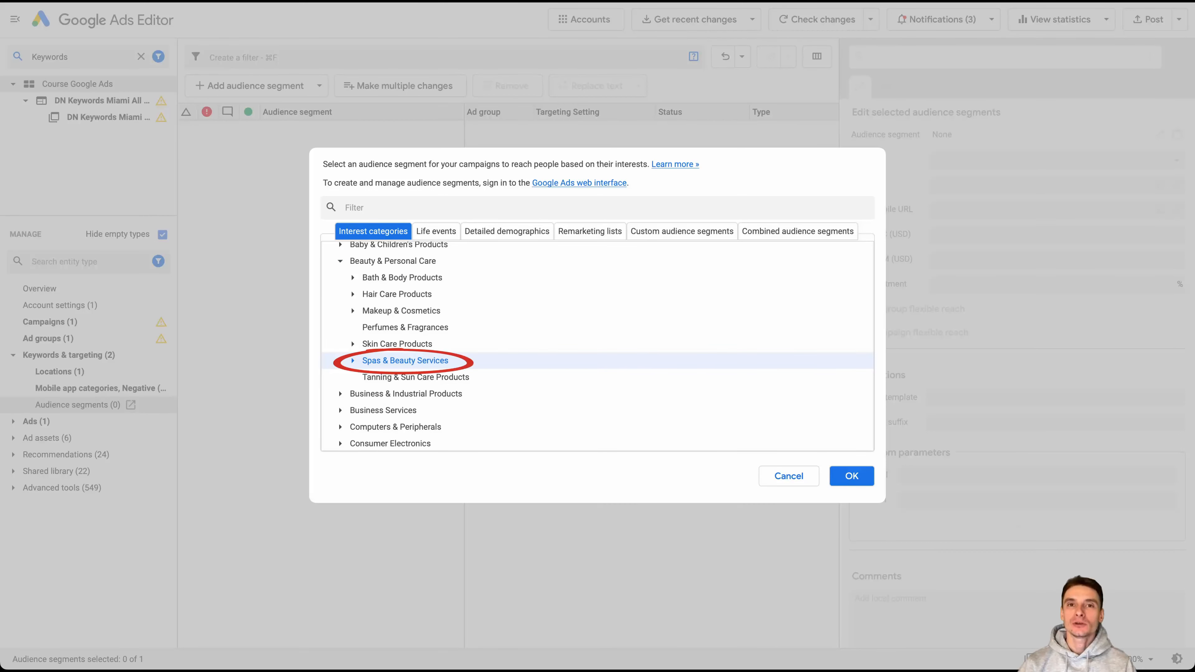
{"action": "left_click", "coordinate": [353, 361]}
{"action": "left_click", "coordinate": [416, 378]}
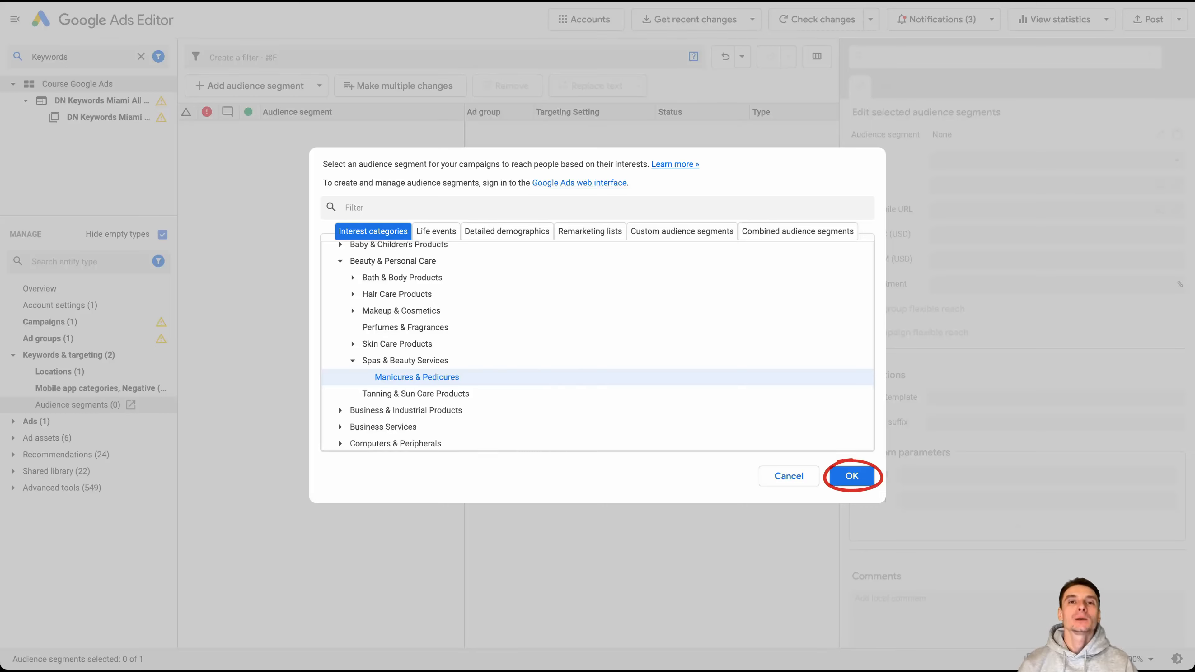
{"action": "key", "text": "Return"}
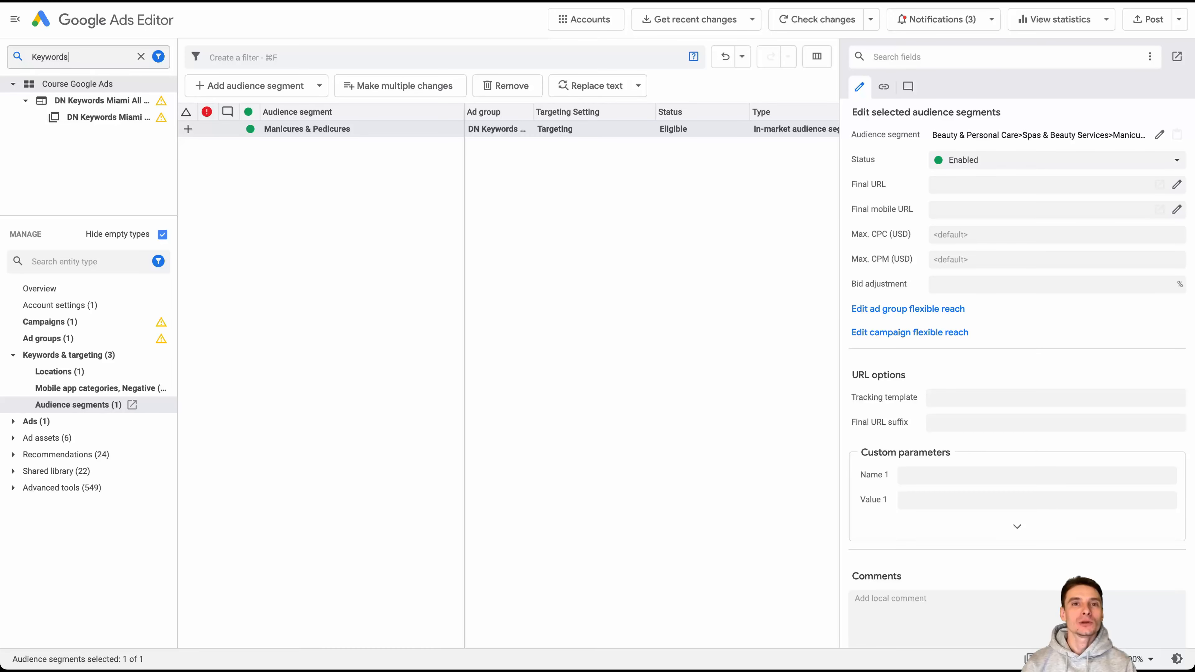
Remove the Manicures & Pedicures audience segment from the DN Keywords ad group
{"action": "left_click", "coordinate": [307, 128]}
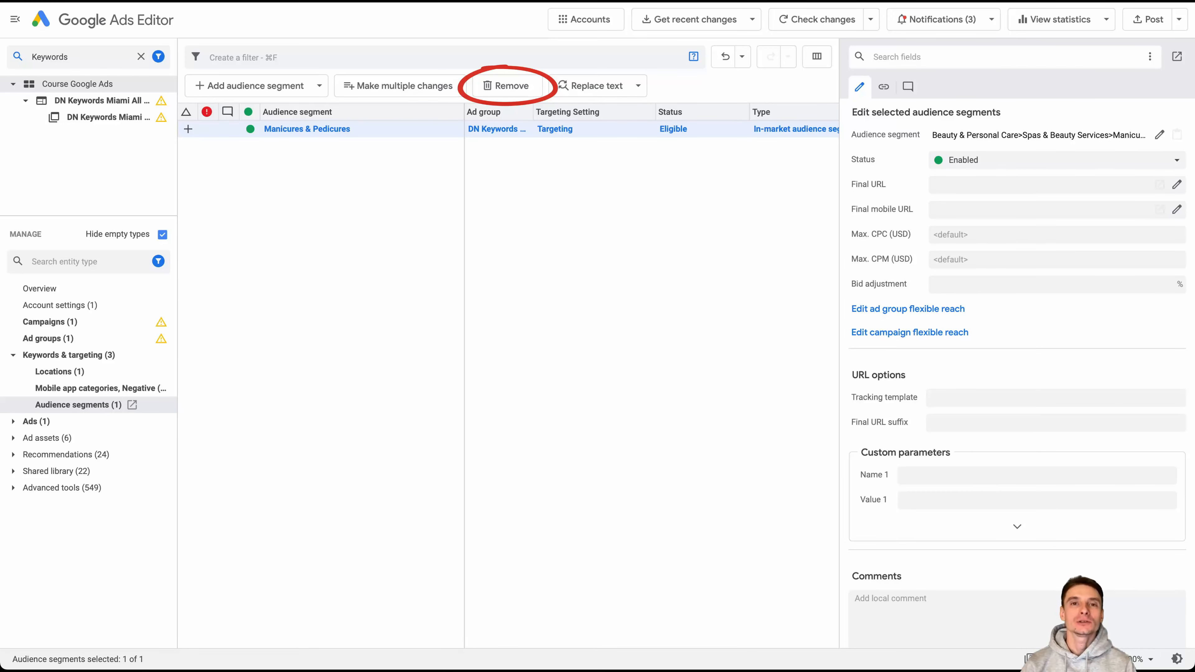
{"action": "left_click", "coordinate": [507, 86]}
Examine the life events, detailed demographics, remarketing lists and custom audience segments offered for an ad group-level segment, without adding any
{"action": "left_click", "coordinate": [256, 86]}
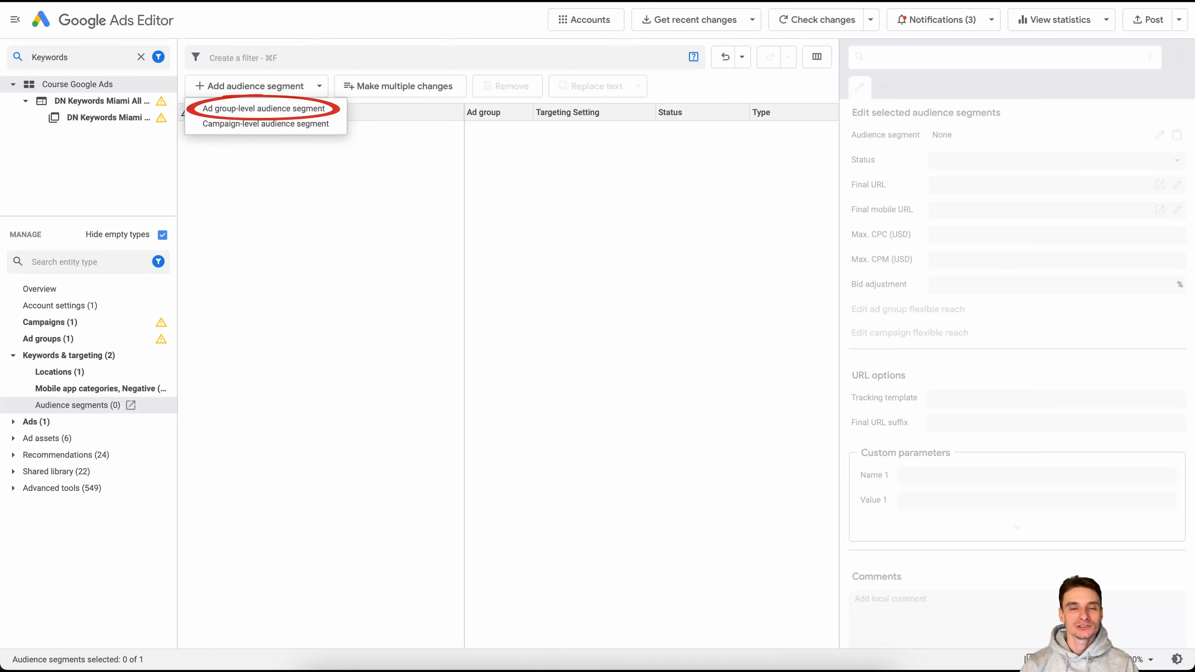
{"action": "left_click", "coordinate": [264, 109]}
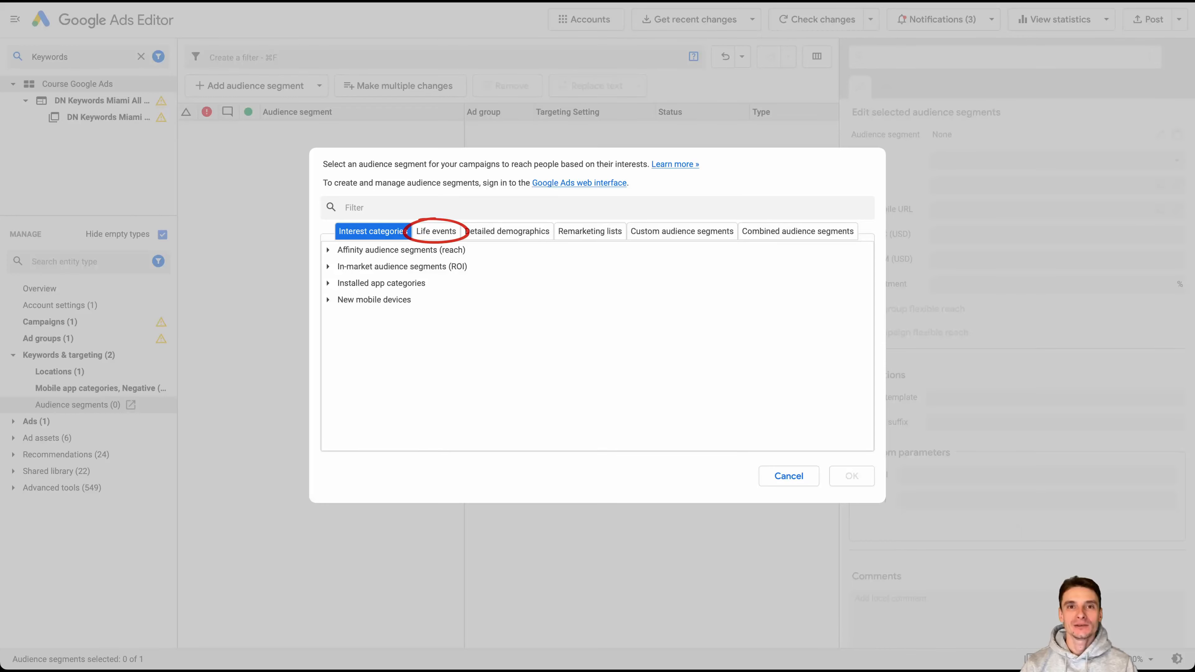
{"action": "left_click", "coordinate": [437, 231]}
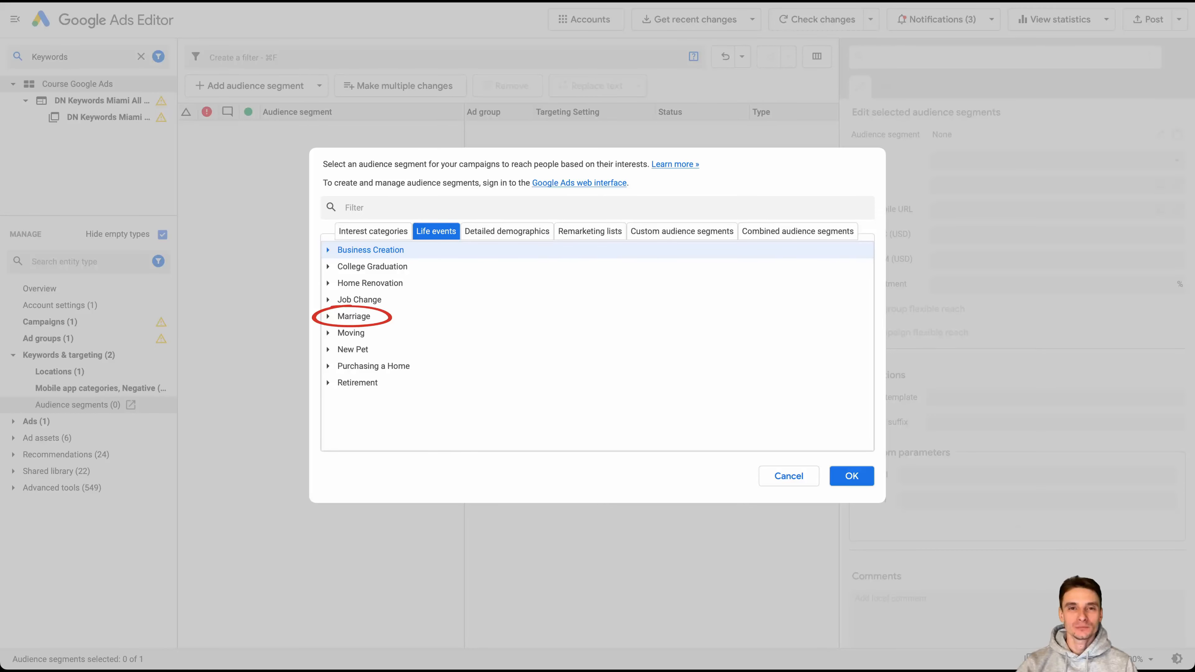
{"action": "left_click", "coordinate": [328, 317]}
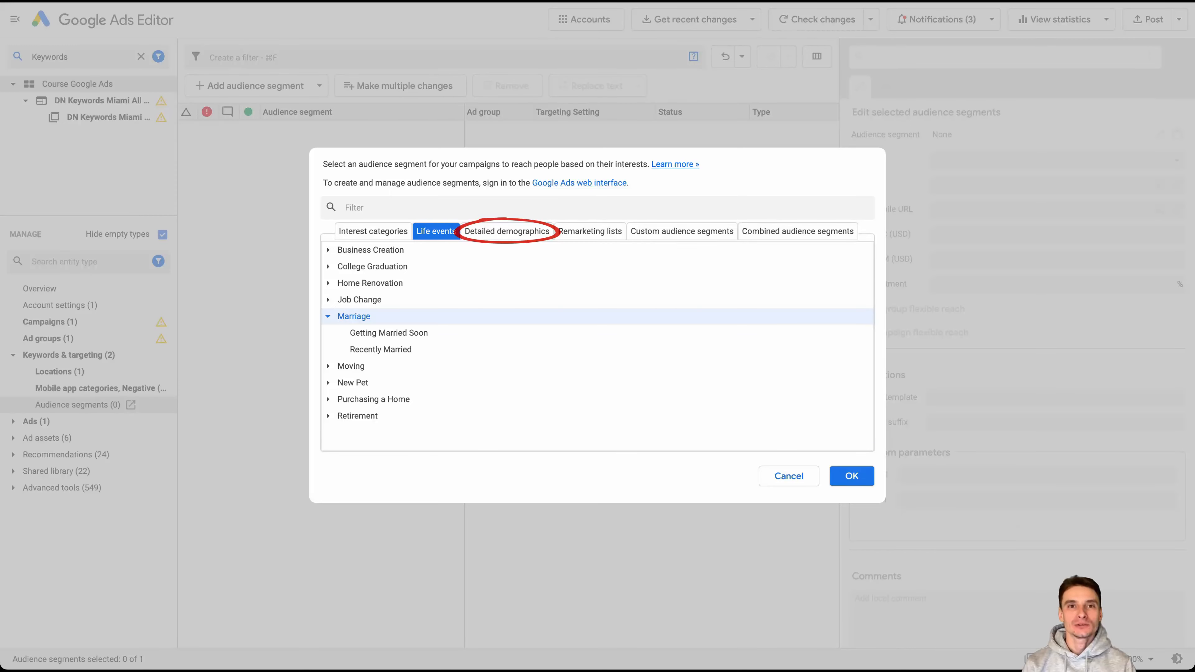
{"action": "left_click", "coordinate": [506, 232]}
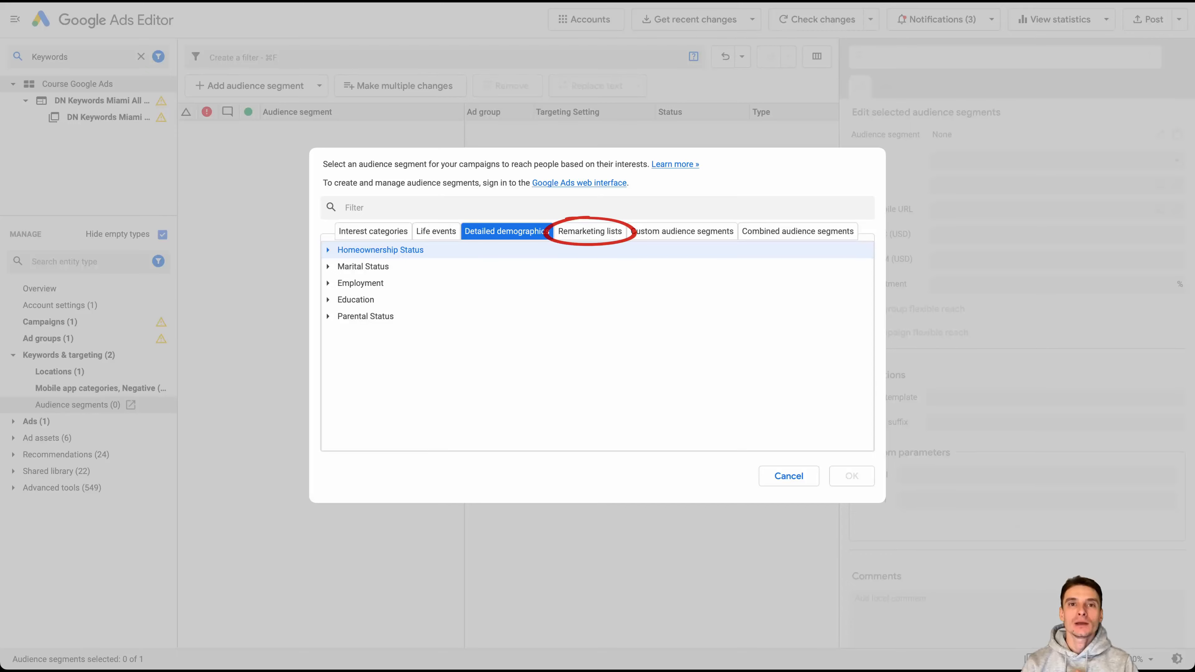
{"action": "left_click", "coordinate": [590, 231]}
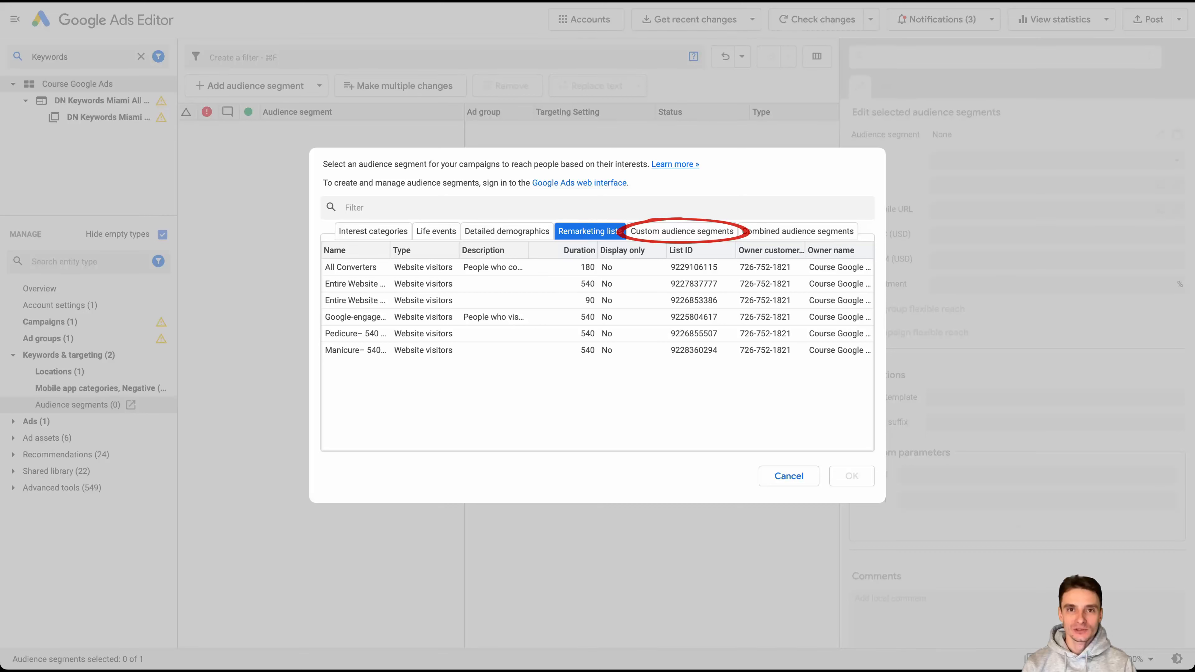
{"action": "left_click", "coordinate": [682, 232]}
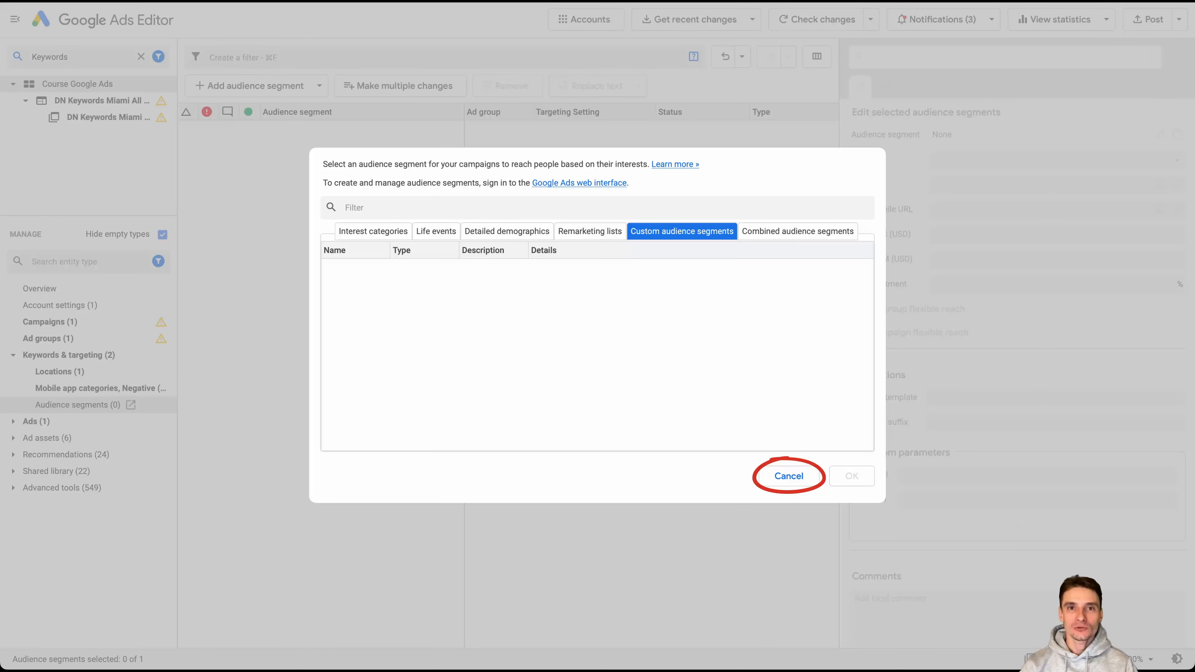
{"action": "key", "text": "Escape"}
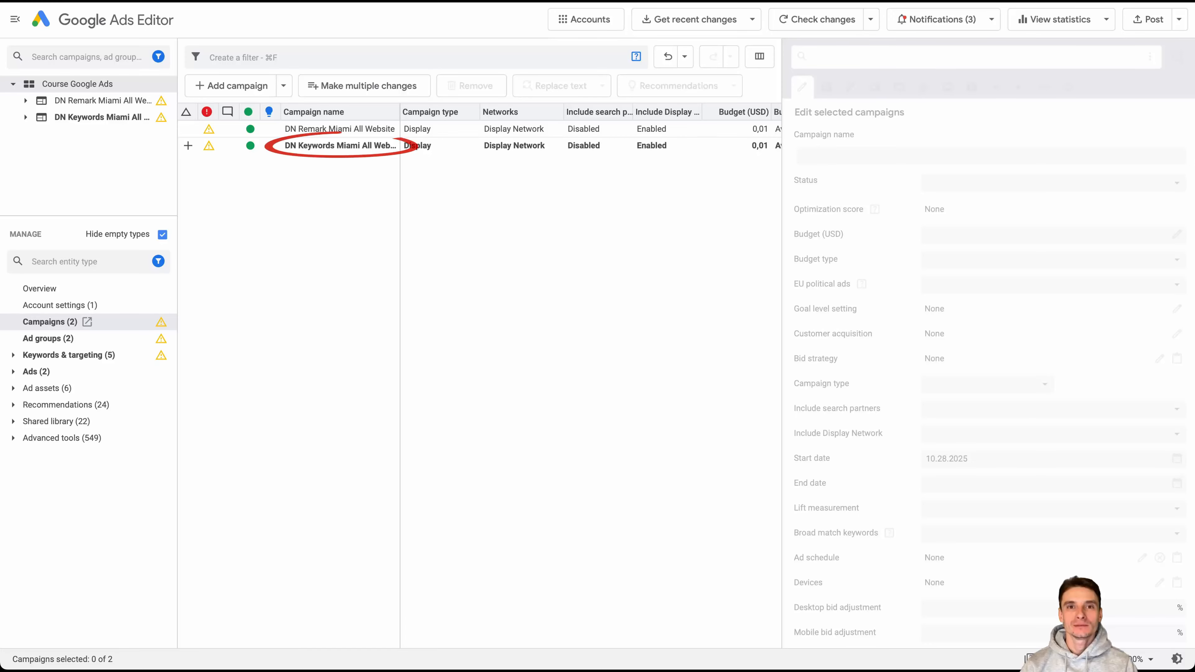
Set the DN Keywords Miami All Website campaign's Display frequency cap to 10 impressions per day per ad group
{"action": "left_click", "coordinate": [340, 145]}
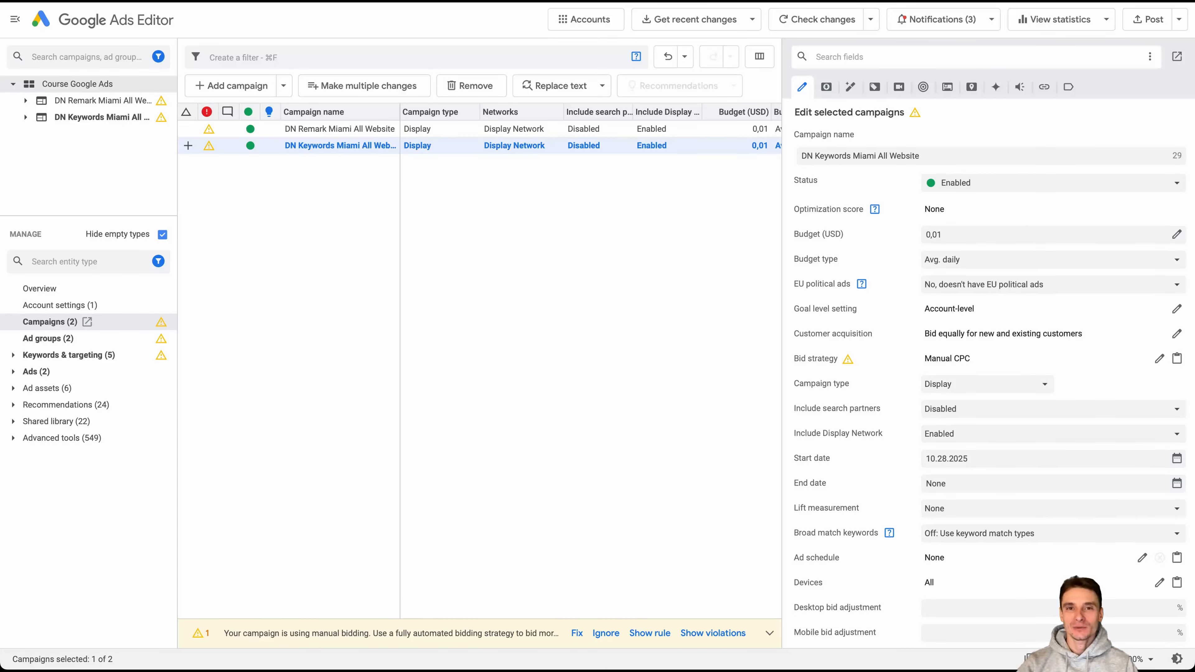
{"action": "scroll", "coordinate": [988, 377], "scroll_direction": "down", "scroll_amount": 10}
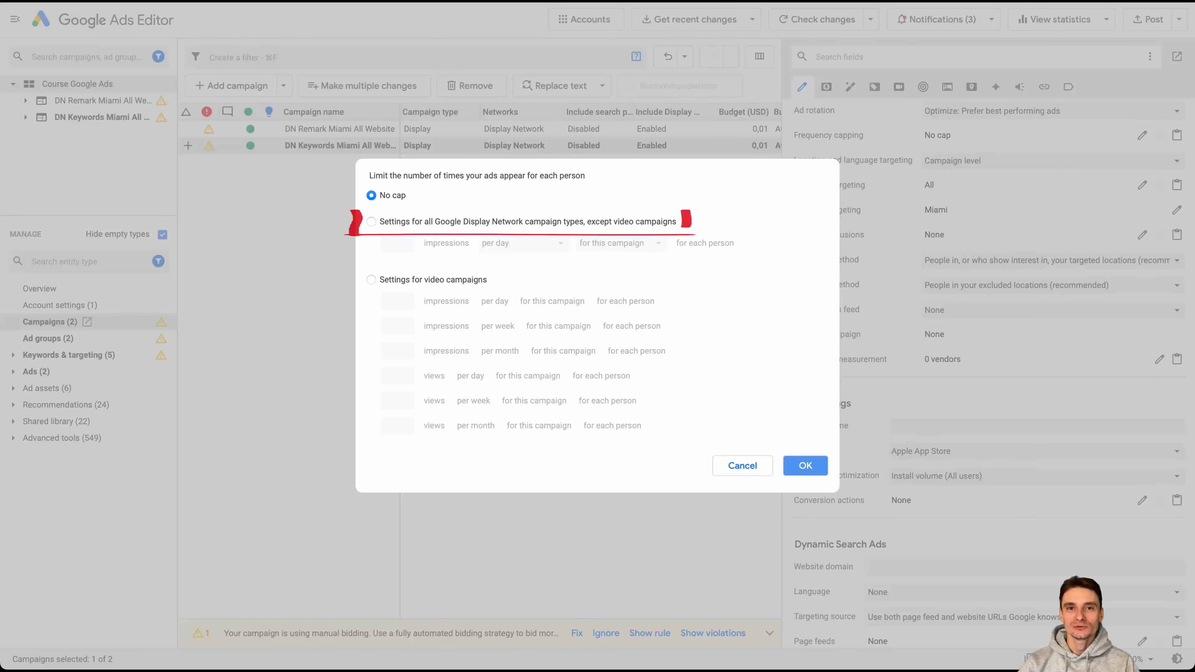
{"action": "left_click", "coordinate": [371, 222]}
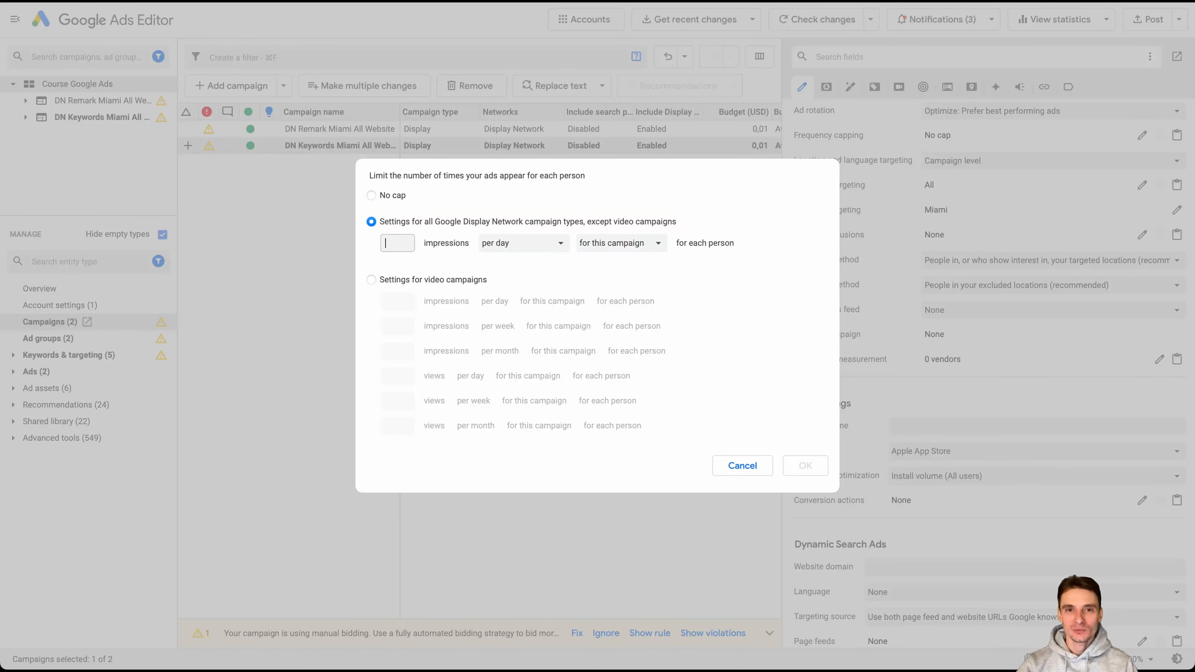
{"action": "type", "text": "10"}
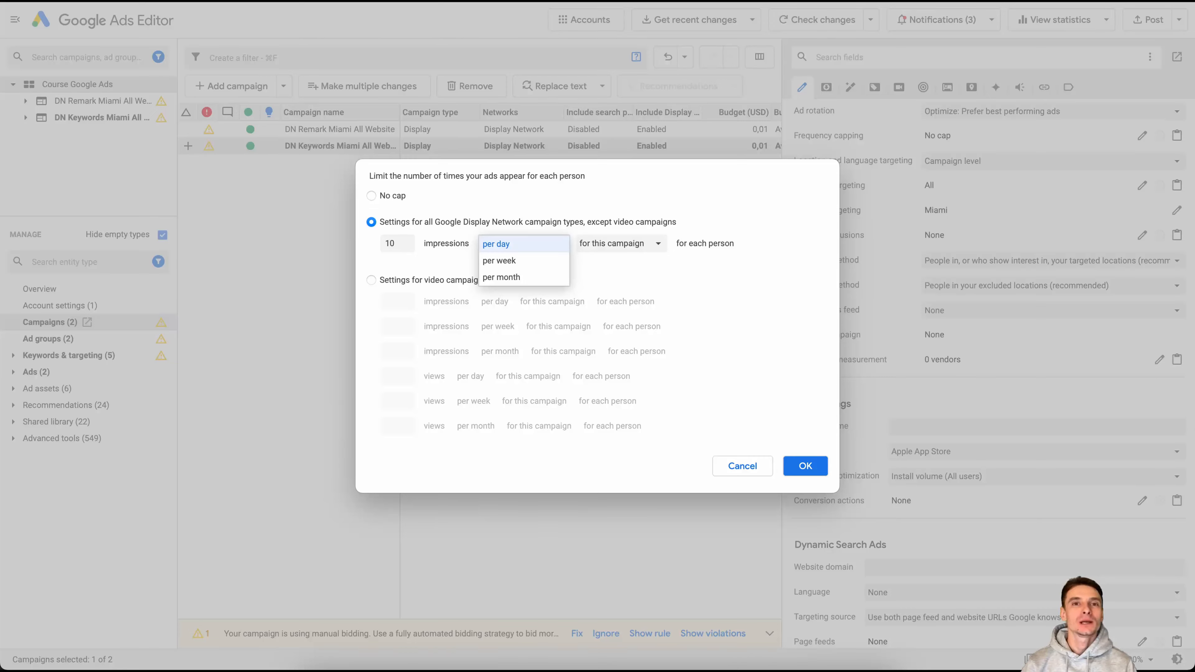
{"action": "left_click", "coordinate": [621, 243]}
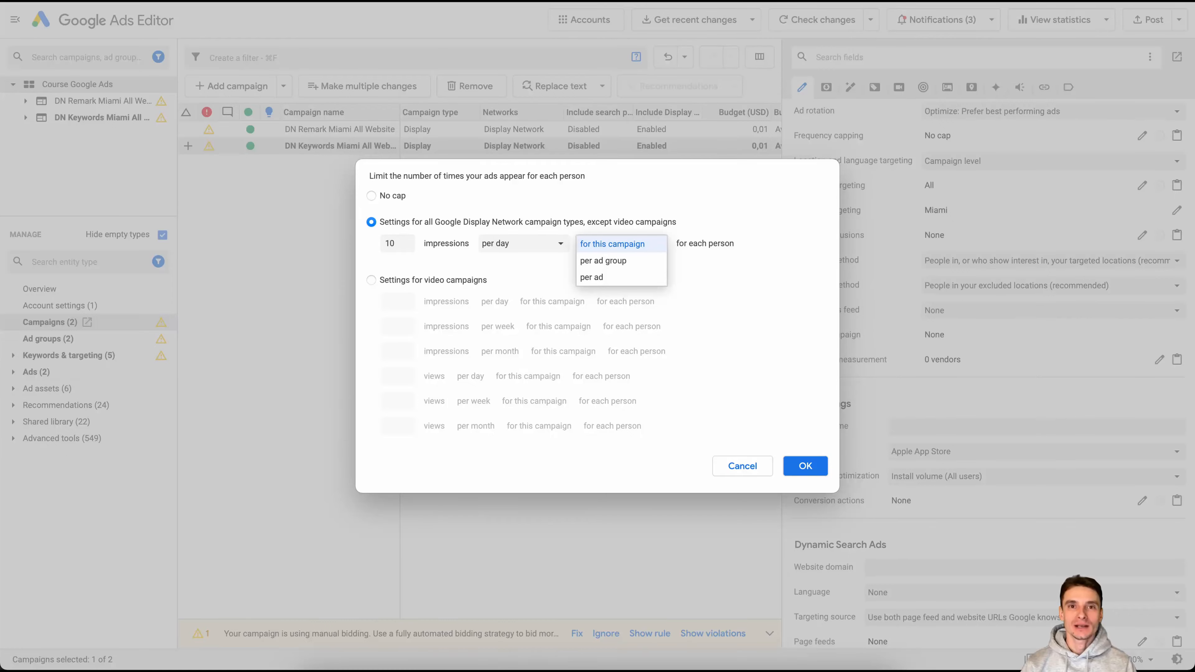
{"action": "left_click", "coordinate": [603, 261]}
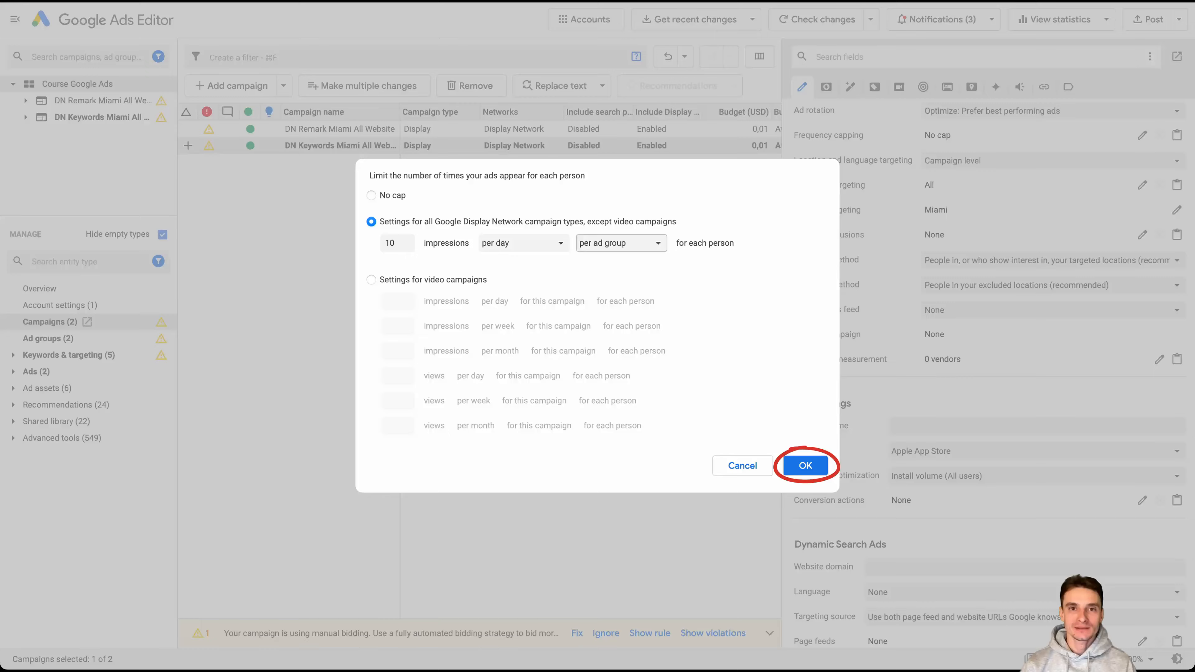
{"action": "left_click", "coordinate": [806, 466]}
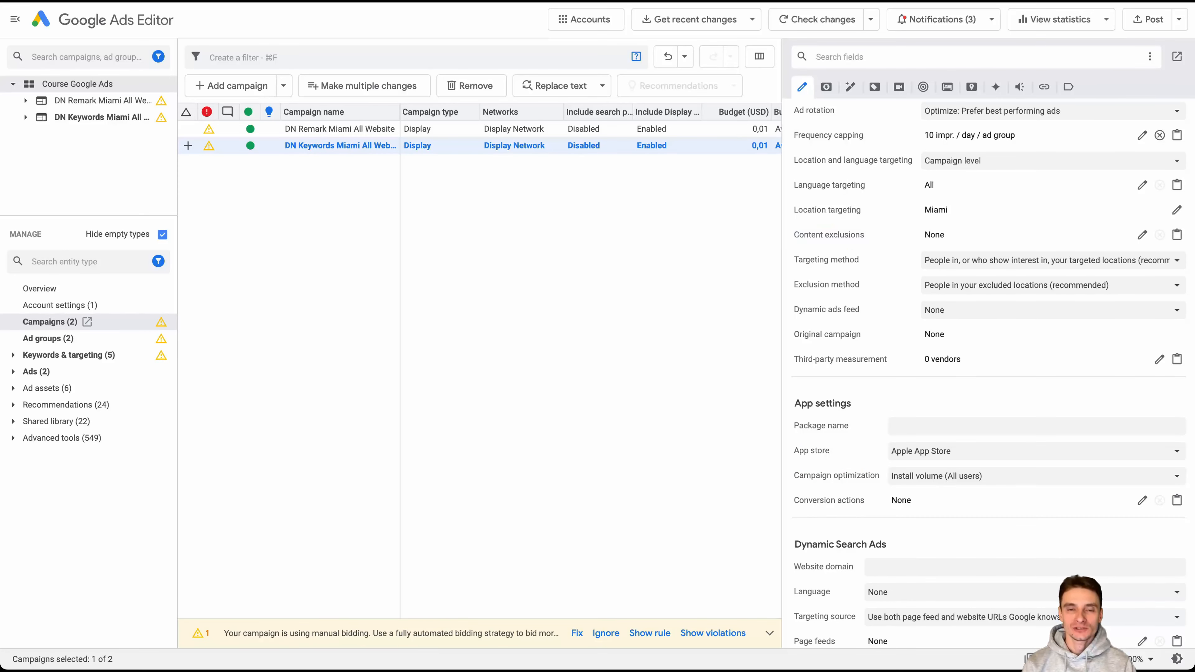
Exclude every content label, sensitive content and content type category from the DN Keywords campaign
{"action": "left_click", "coordinate": [1143, 235]}
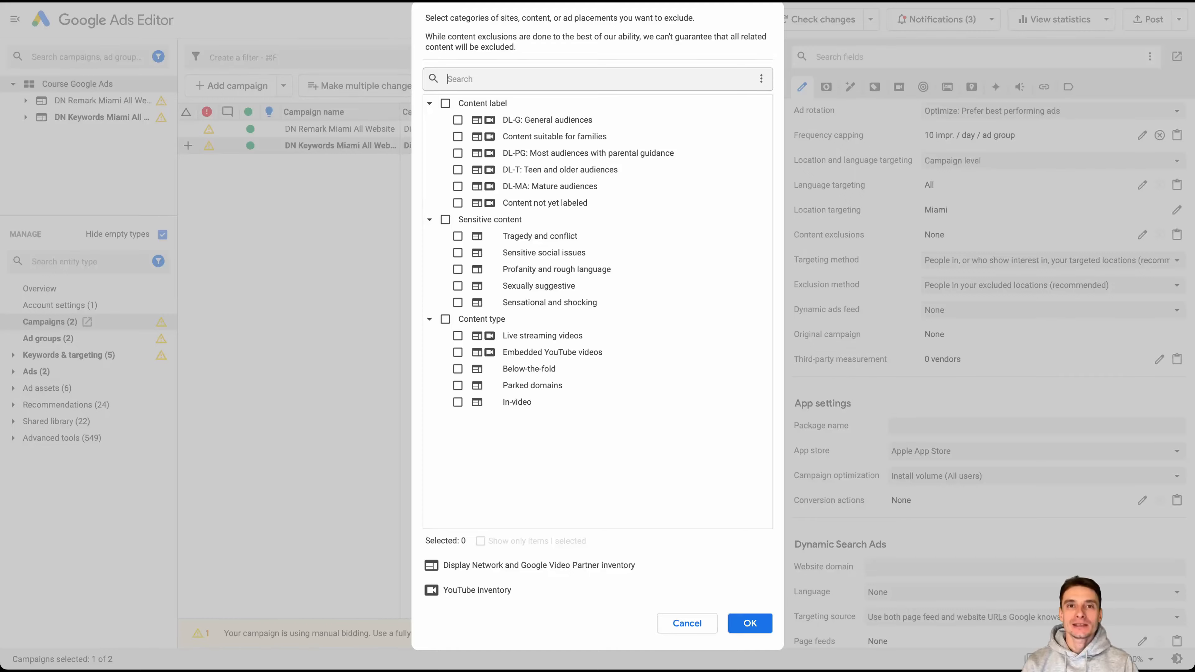
{"action": "left_click", "coordinate": [445, 104]}
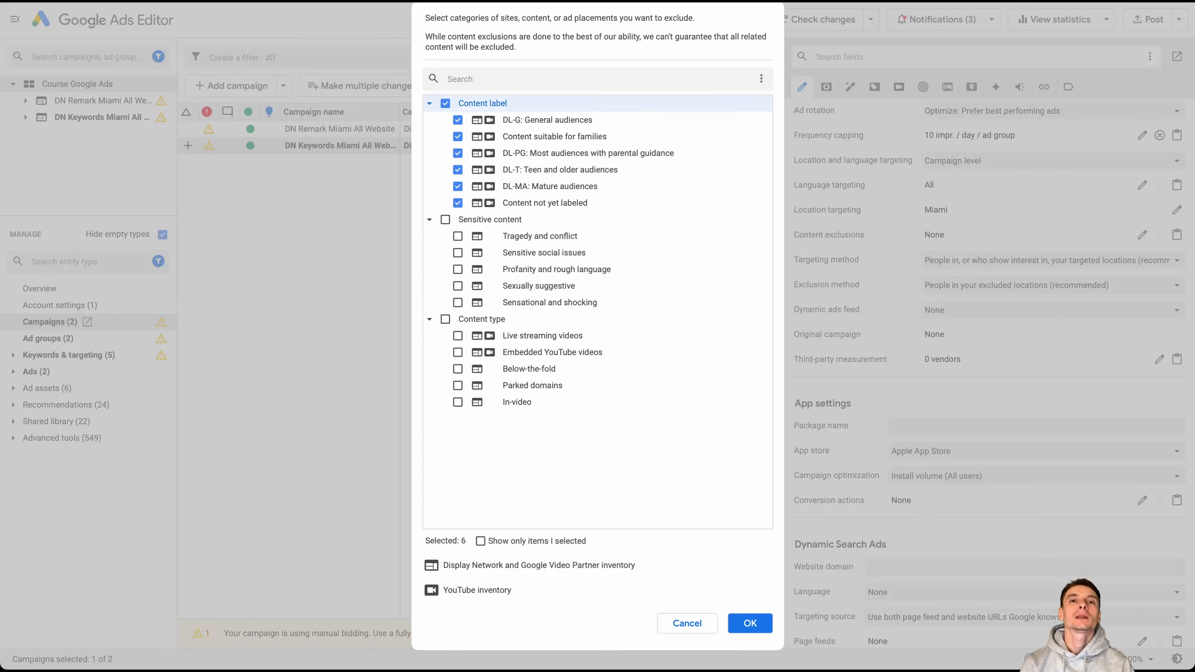
{"action": "left_click", "coordinate": [445, 220]}
{"action": "left_click", "coordinate": [445, 319]}
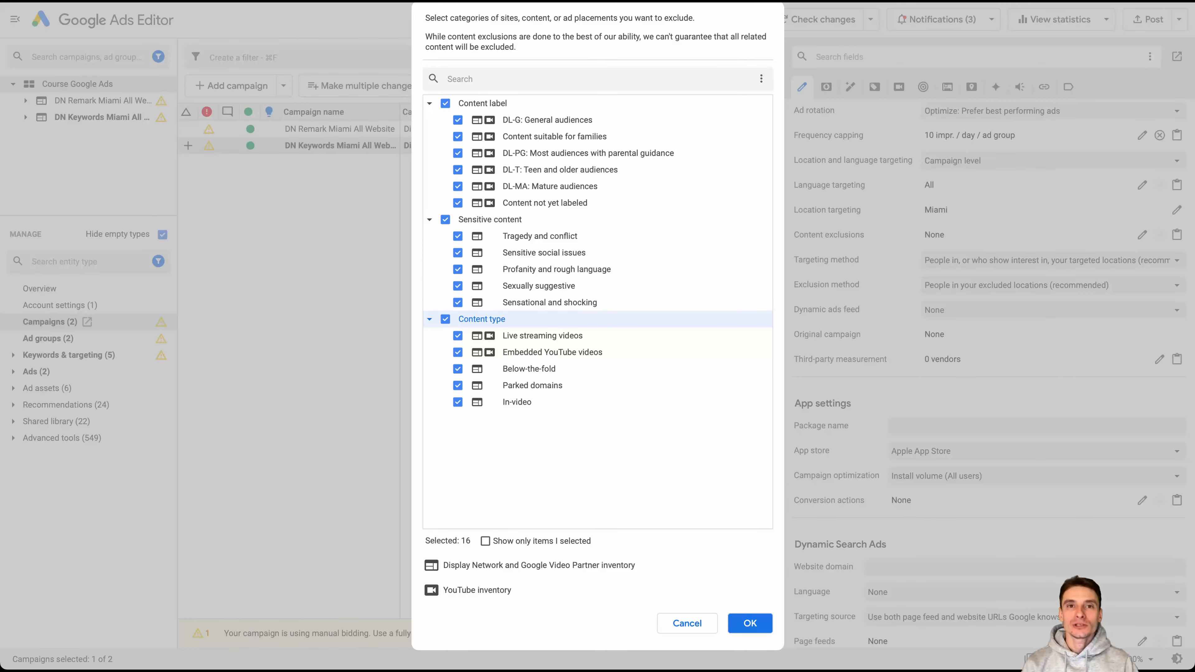
{"action": "key", "text": "Return"}
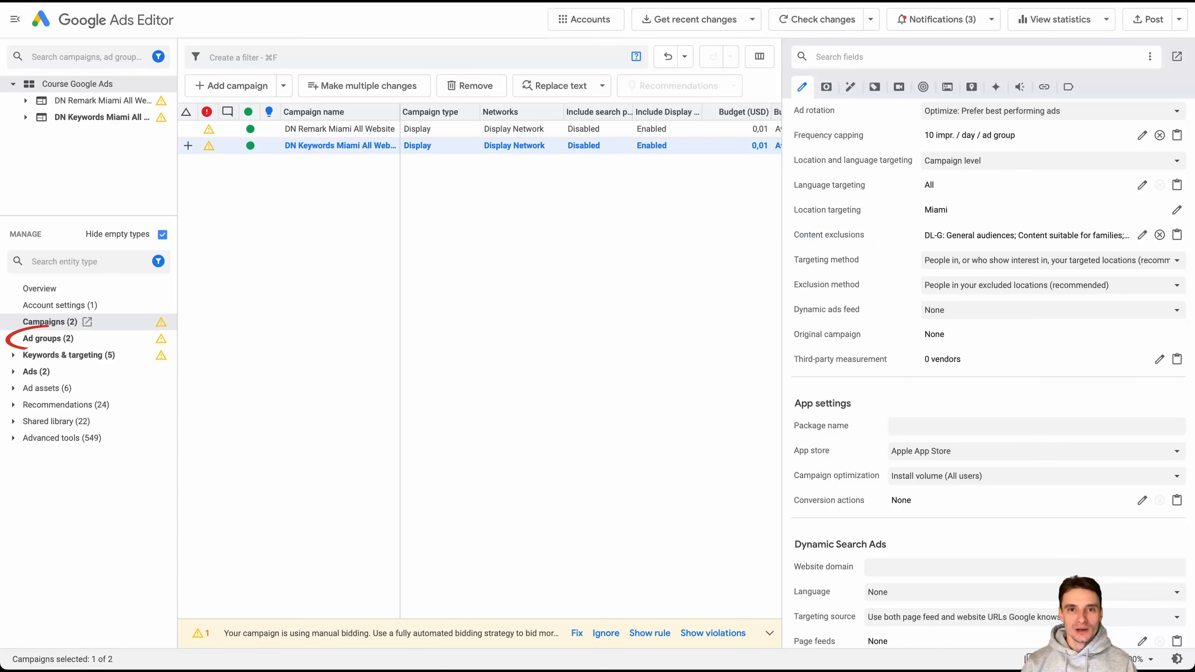
Post the new DN Keywords campaign with its ad group, targeting and responsive display ad to Google Ads
{"action": "left_click", "coordinate": [48, 339]}
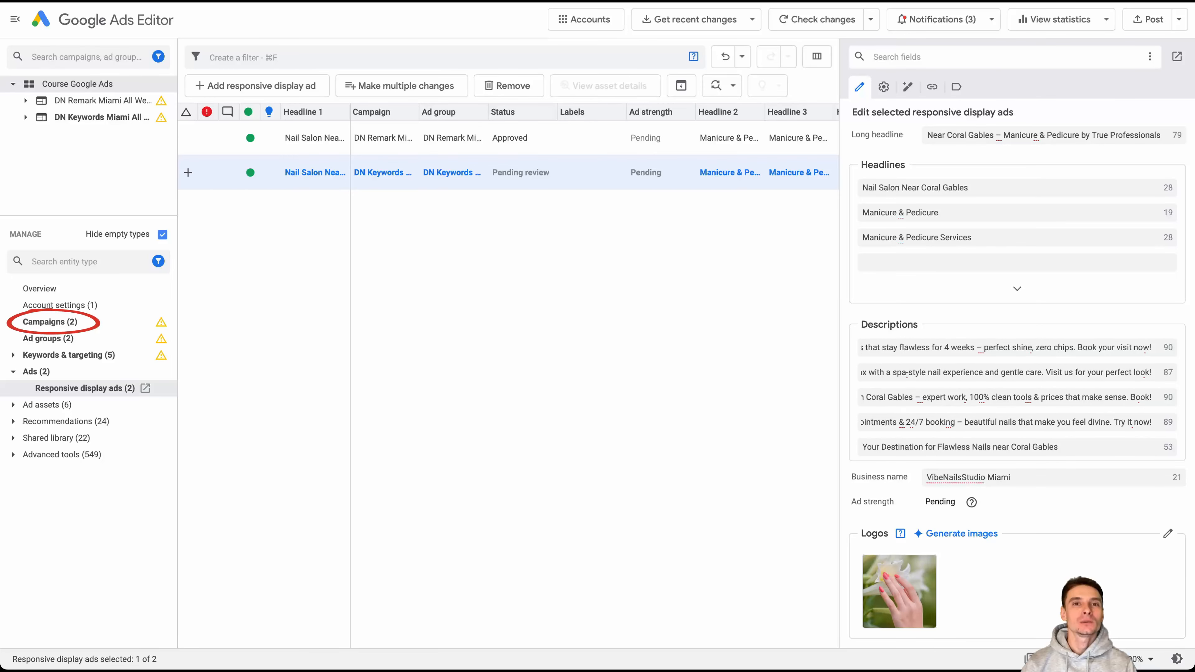
{"action": "left_click", "coordinate": [49, 322]}
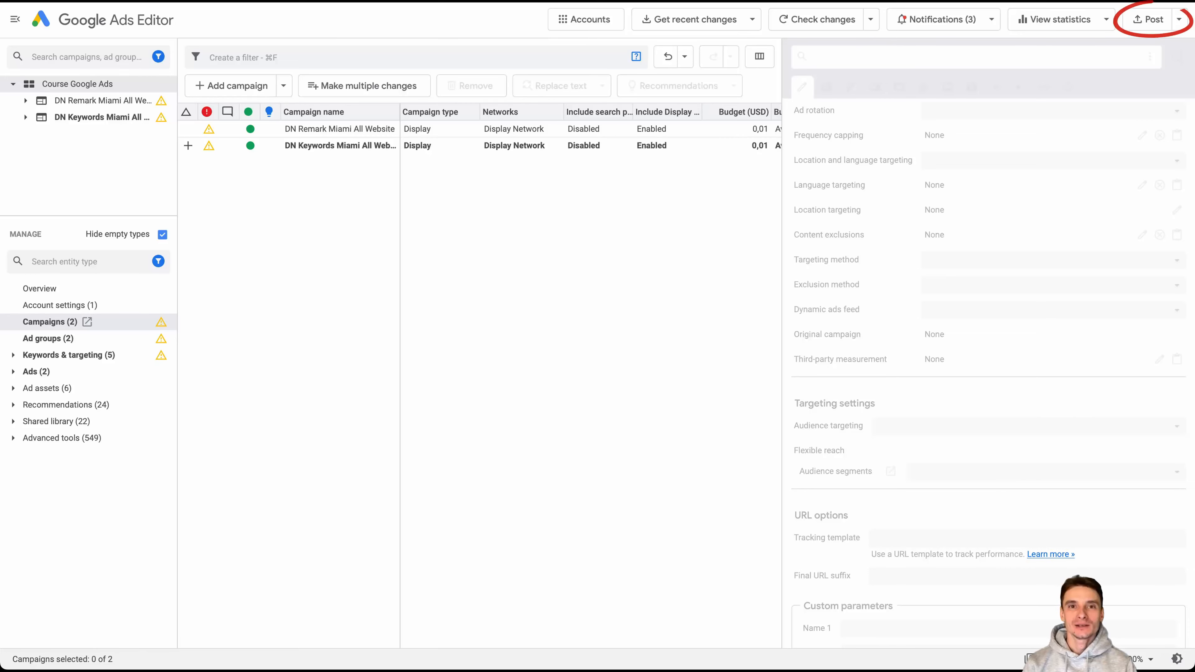
{"action": "left_click", "coordinate": [1148, 19]}
{"action": "left_click", "coordinate": [884, 470]}
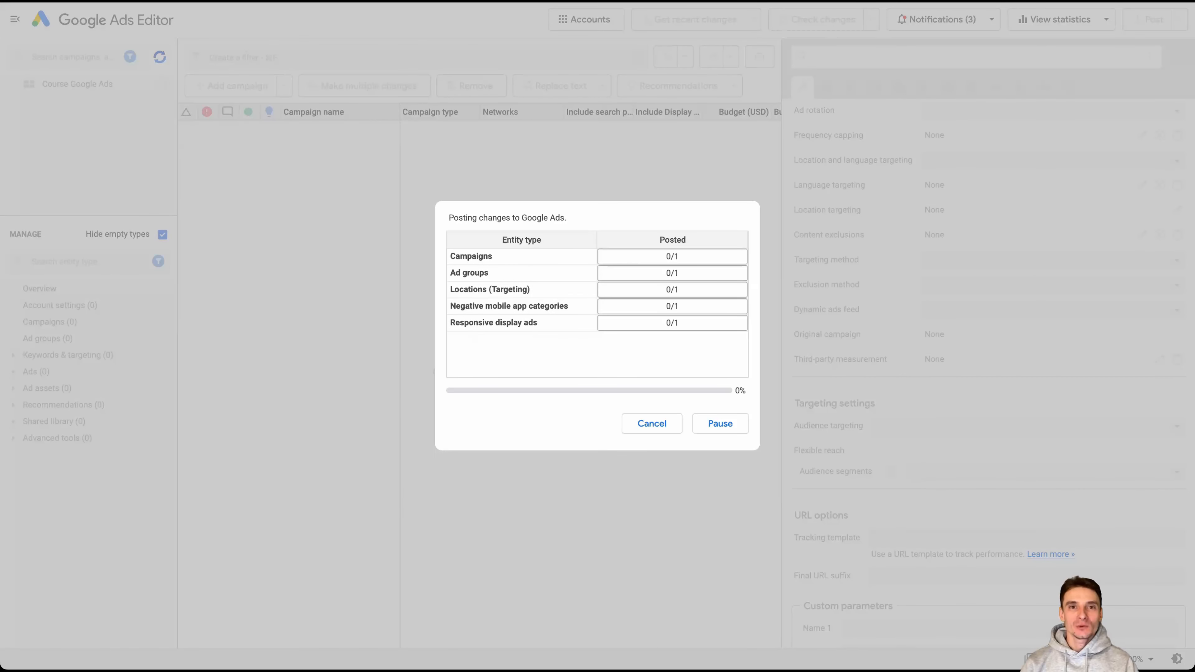
{"action": "left_click", "coordinate": [720, 423]}
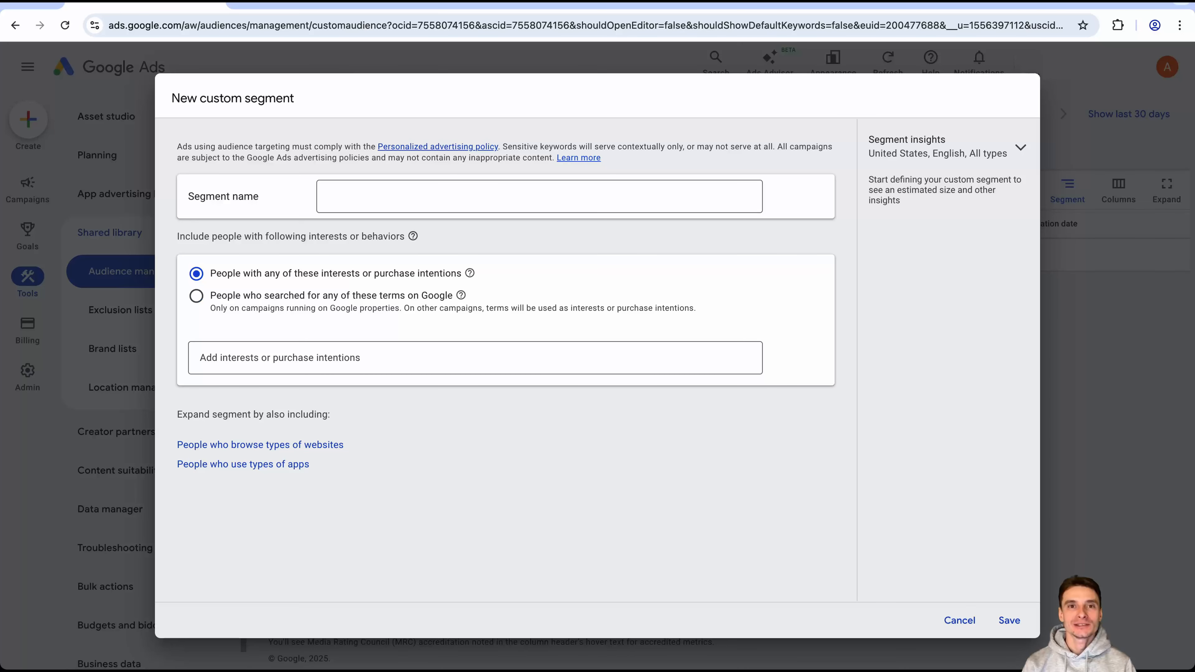
In Google Ads in the browser, name the new custom segment Nails and select the Manicure and Pedicure keyword columns in the Google Sheets keyword spreadsheet
{"action": "type", "text": "Nails"}
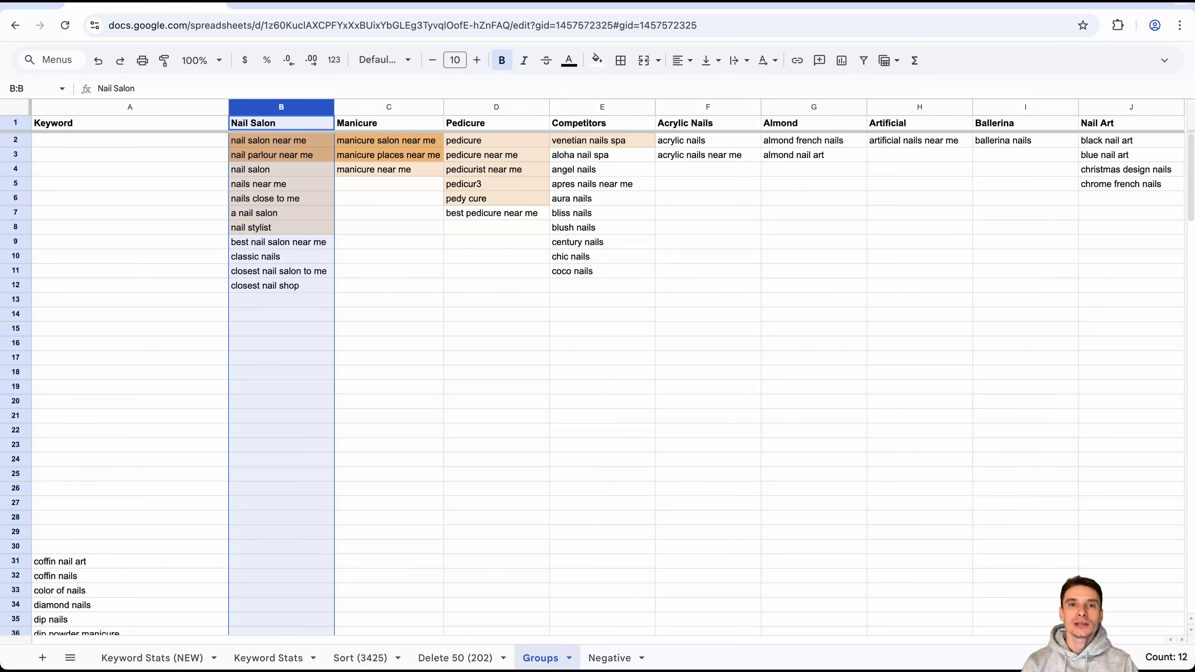
{"action": "left_click", "coordinate": [389, 107]}
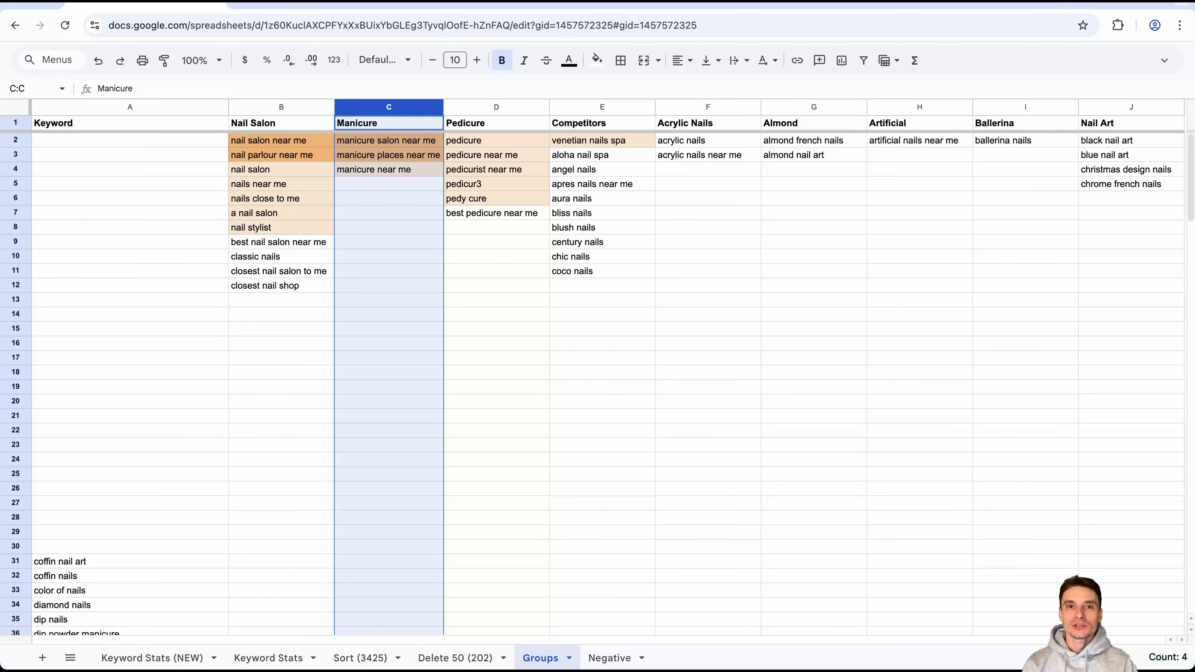
{"action": "left_click", "coordinate": [497, 107]}
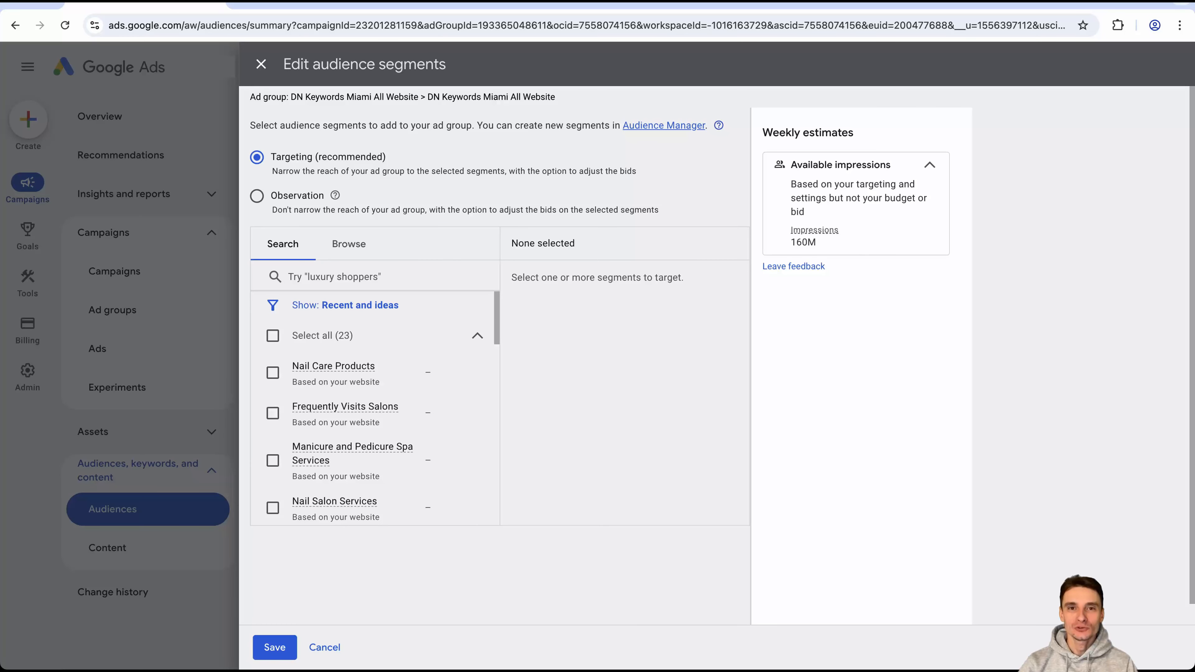
Try to add the custom segment Nails as targeting for the DN Keywords ad group in Google Ads in the browser
{"action": "left_click", "coordinate": [348, 244]}
{"action": "scroll", "coordinate": [375, 393], "scroll_direction": "down", "scroll_amount": 2}
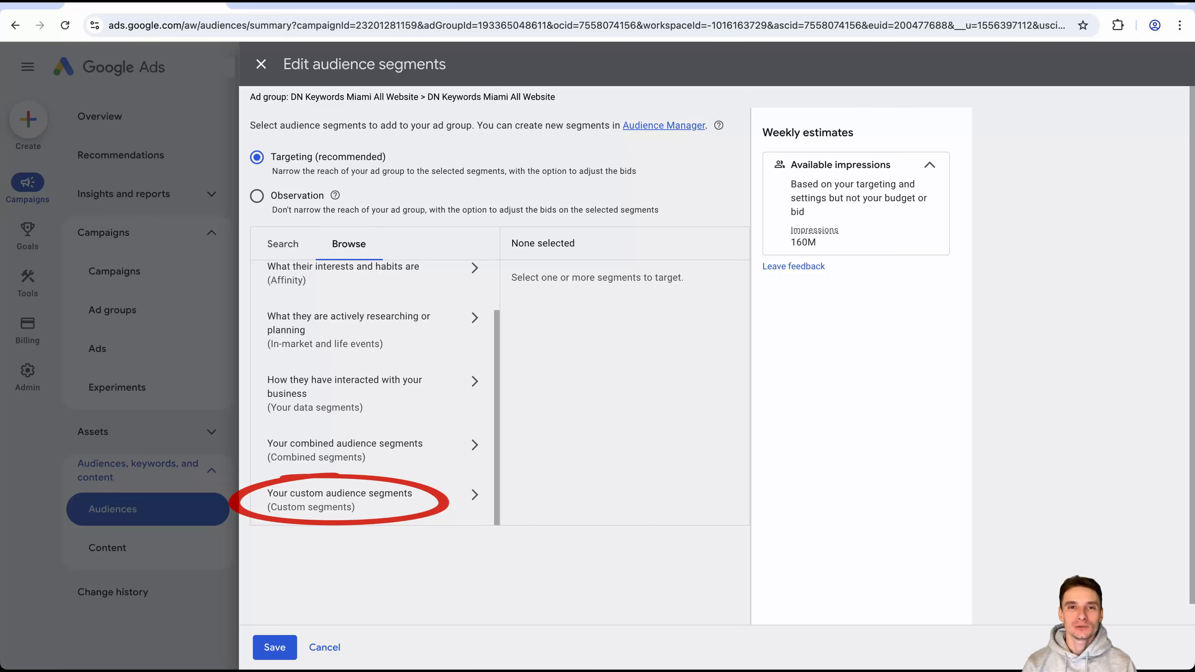
{"action": "left_click", "coordinate": [340, 500]}
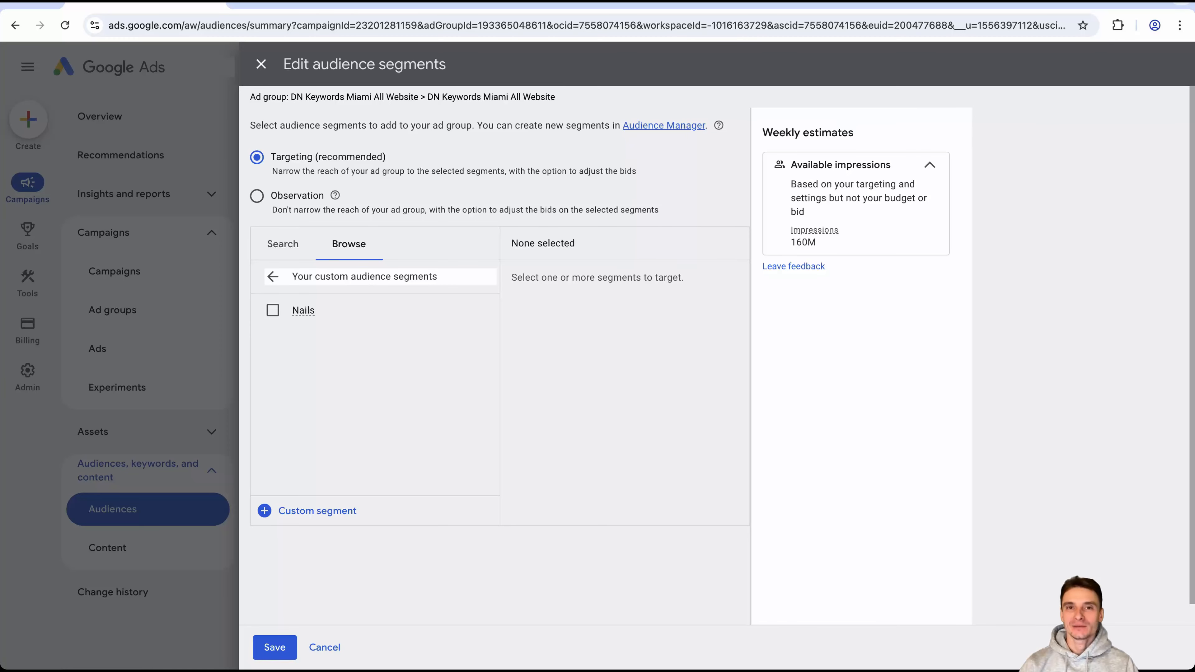
{"action": "left_click", "coordinate": [272, 309]}
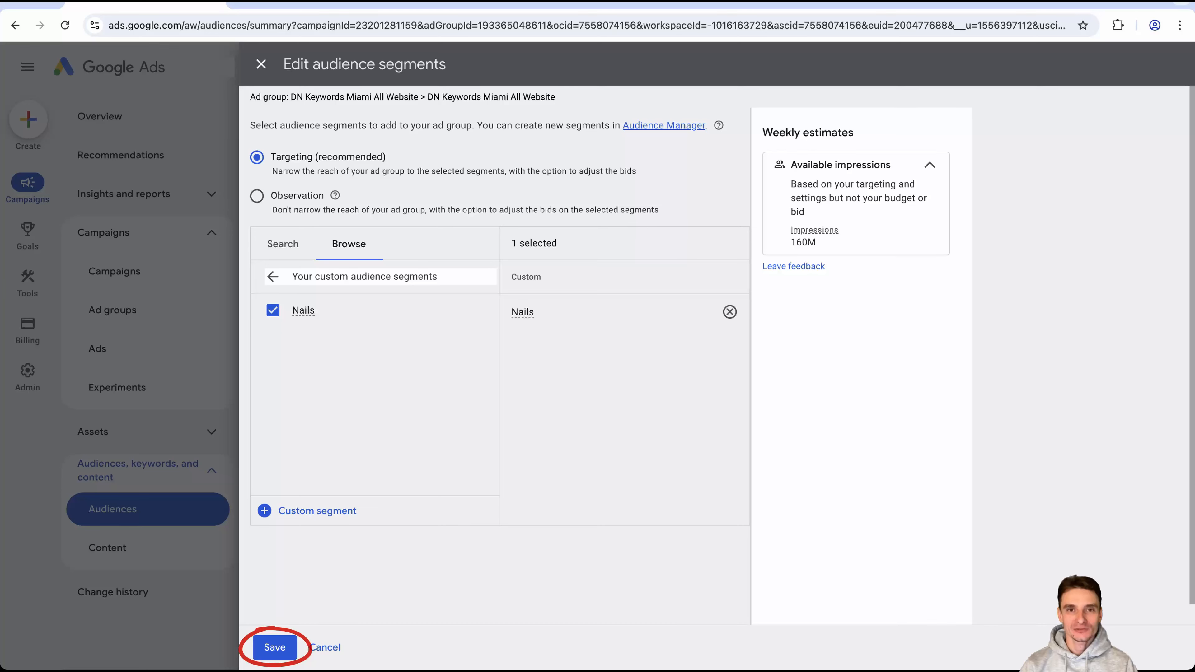
{"action": "left_click", "coordinate": [324, 648]}
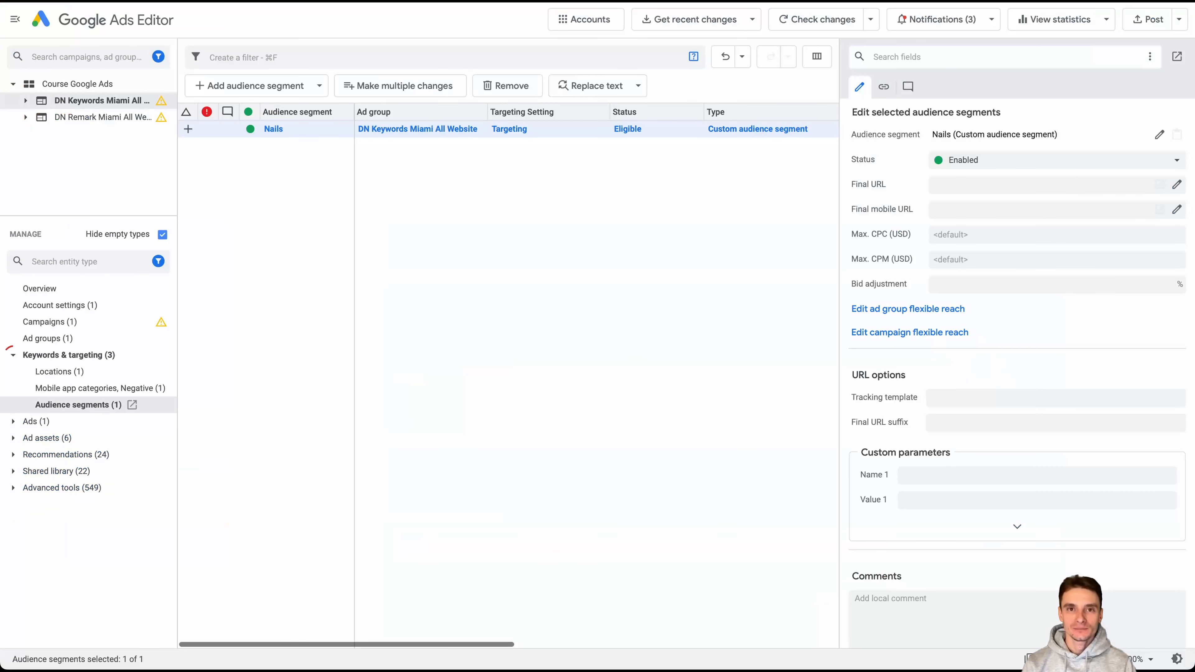
In Google Ads Editor, rename the DN Keywords ad group to DN Keywords Miami All Nails
{"action": "left_click", "coordinate": [13, 351]}
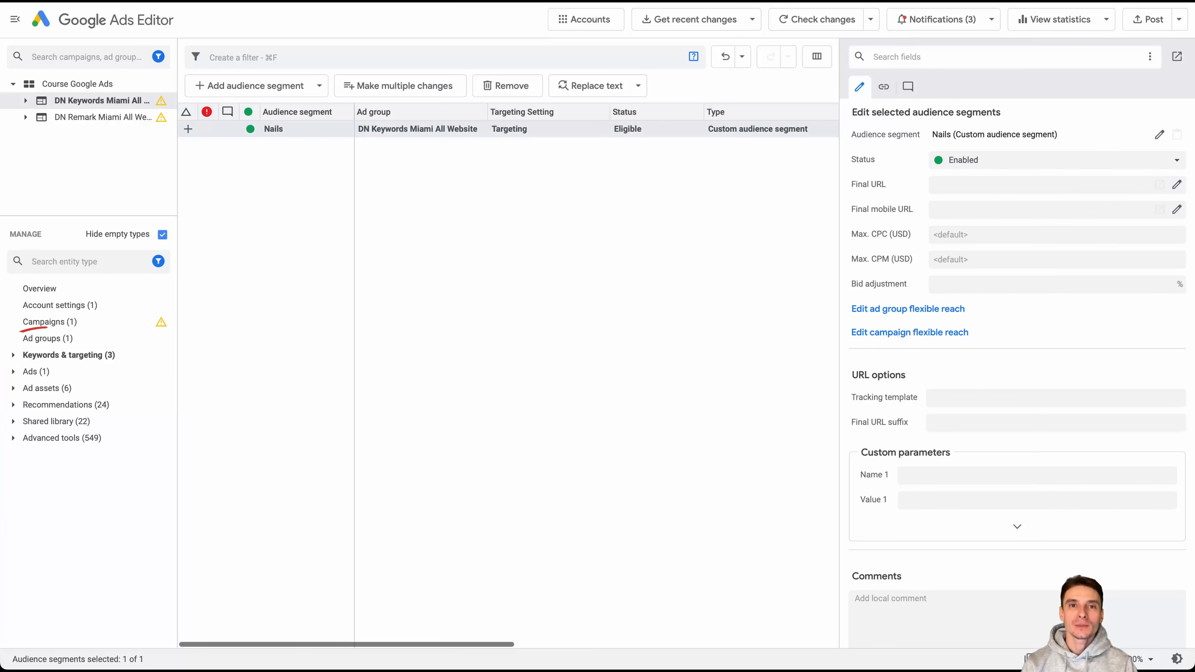
{"action": "left_click", "coordinate": [48, 338]}
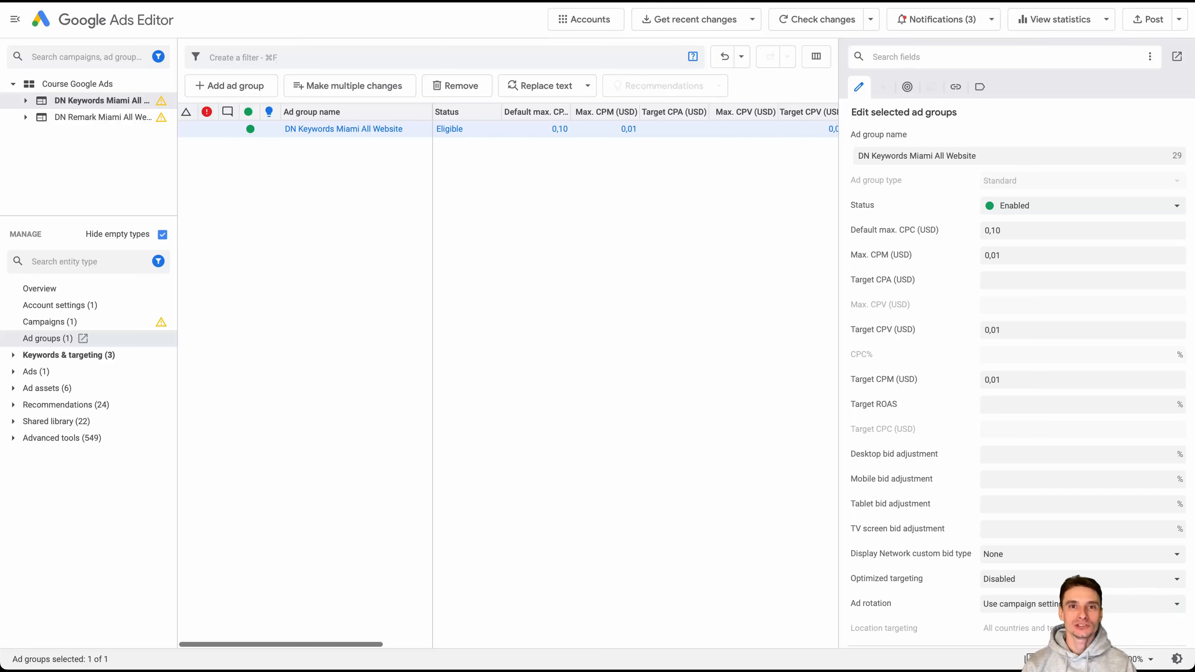
{"action": "left_click_drag", "start_coordinate": [978, 156], "coordinate": [935, 156]}
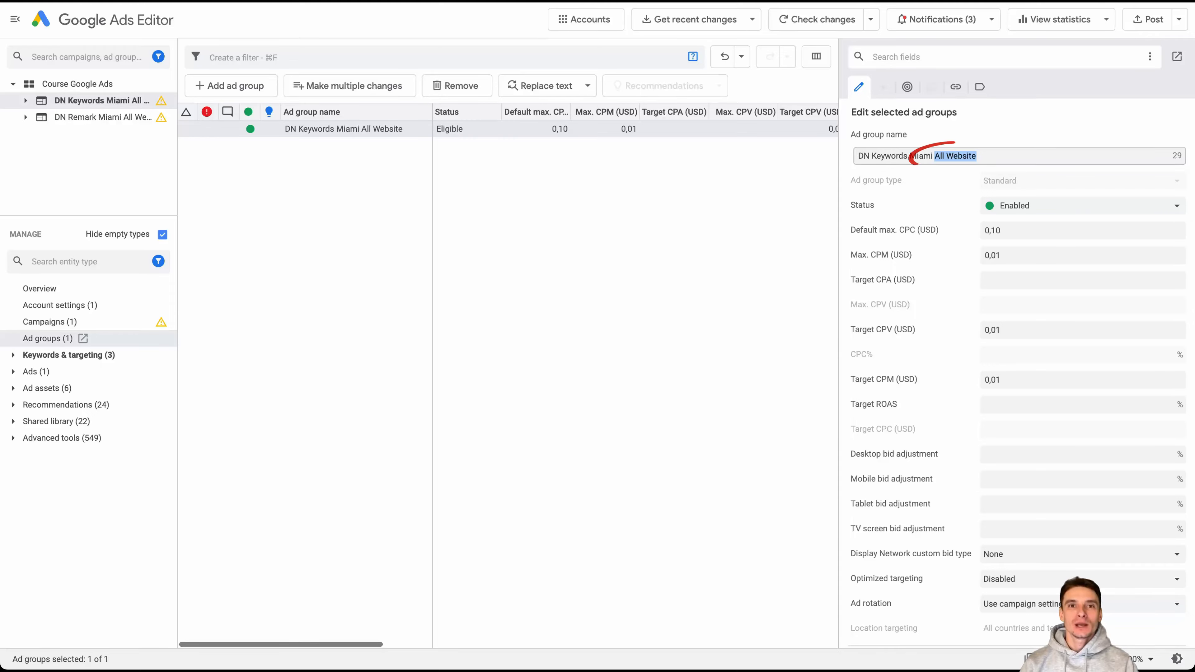
{"action": "type", "text": "All Nails"}
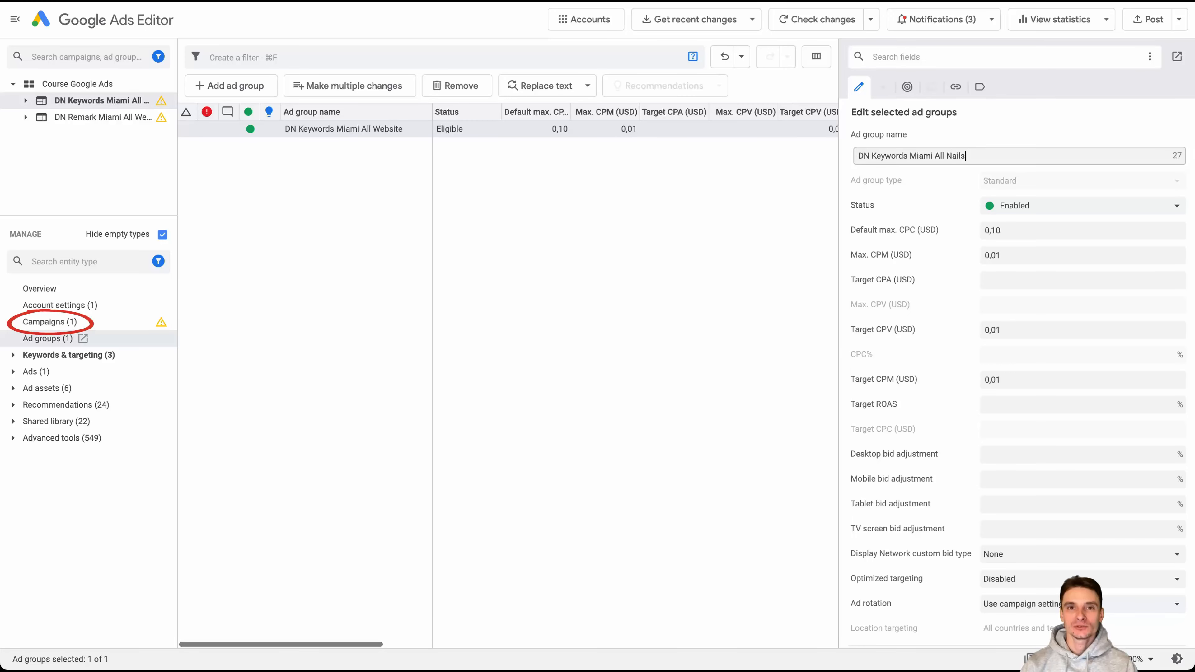
Rename the DN Keywords campaign to DN Keywords Miami All Nails
{"action": "left_click", "coordinate": [50, 322]}
{"action": "double_click", "coordinate": [902, 155]}
{"action": "type", "text": "Nails"}
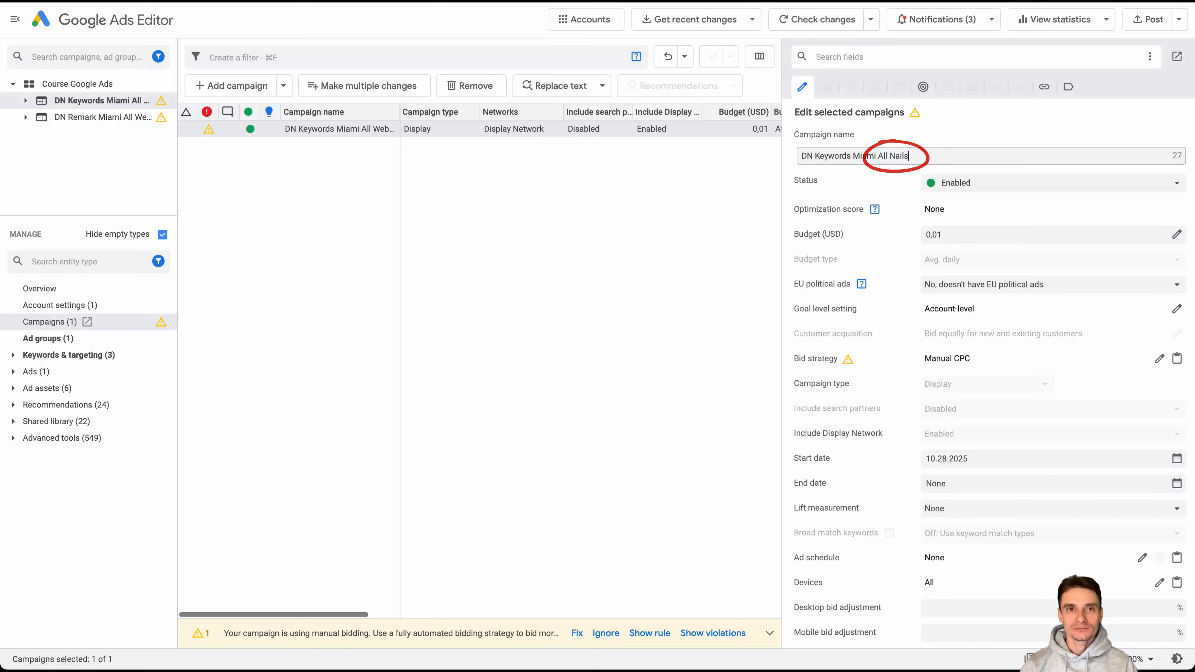
{"action": "key", "text": "Return"}
Post the selected campaign's changes, including the renamed ad group and new audience segment, to Google Ads
{"action": "left_click", "coordinate": [1148, 19]}
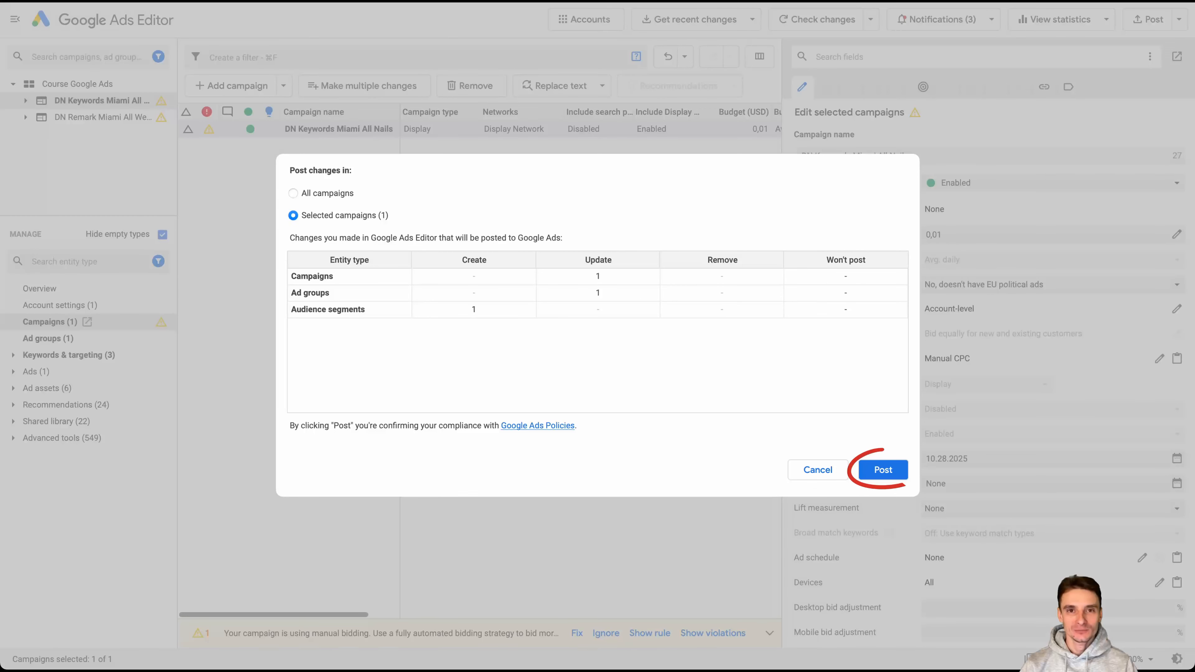
{"action": "left_click", "coordinate": [884, 470]}
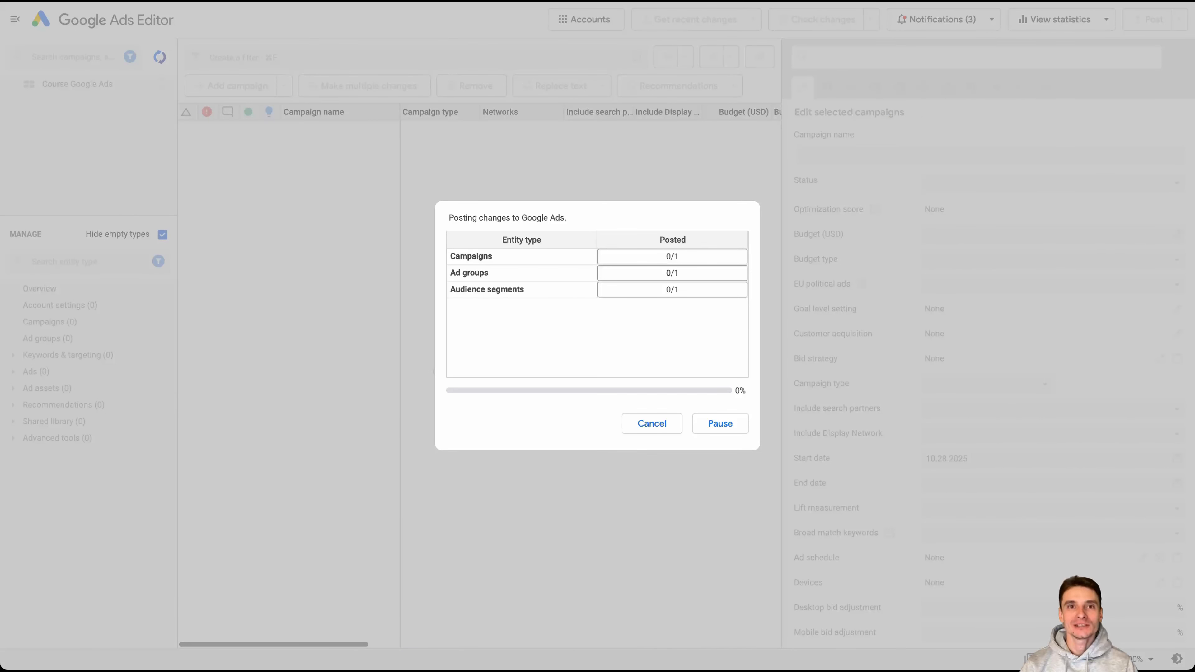
{"action": "key", "text": "Return"}
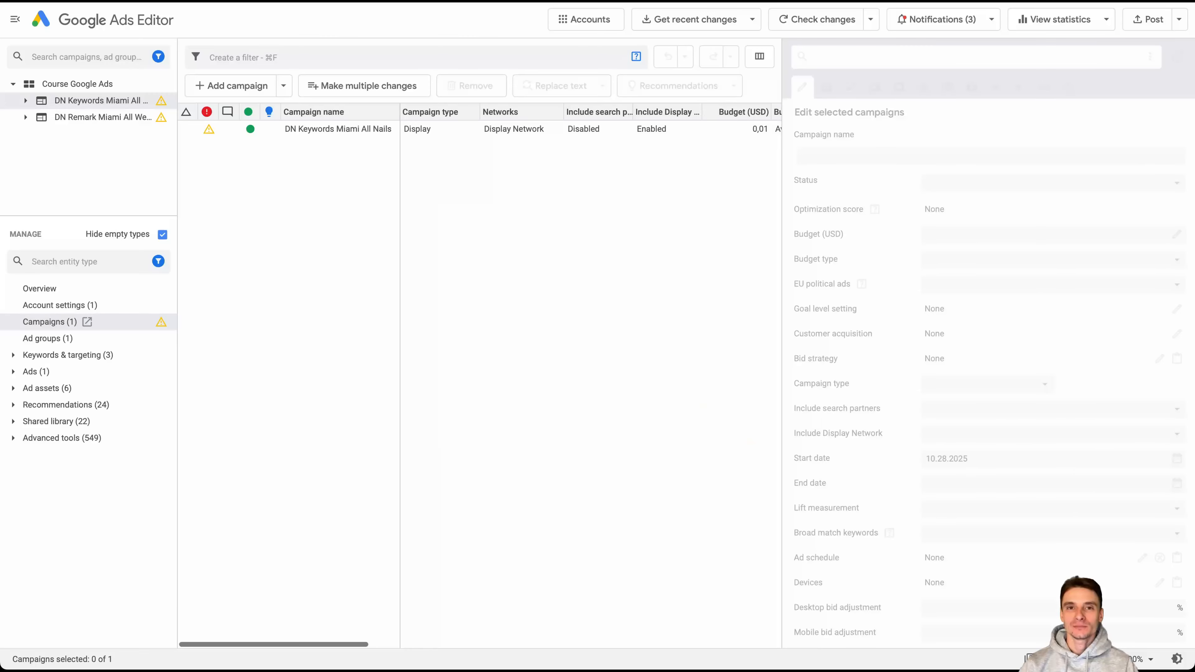